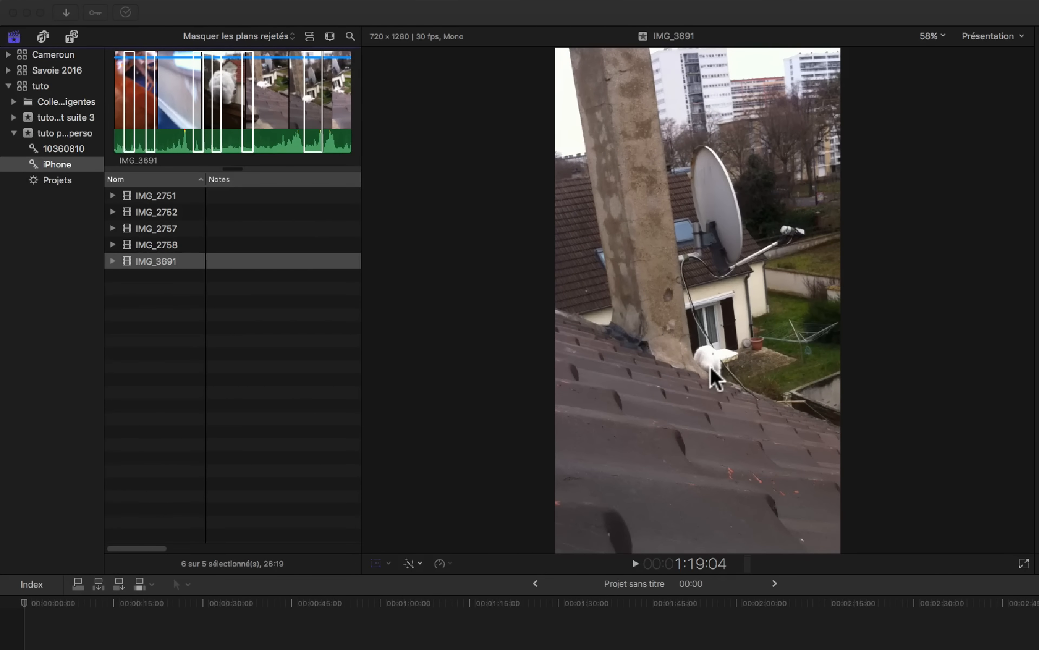
# - Show the information inspector for the browser clip IMG_3691 to check its resolution and frame rate
pyautogui.click(139, 290)
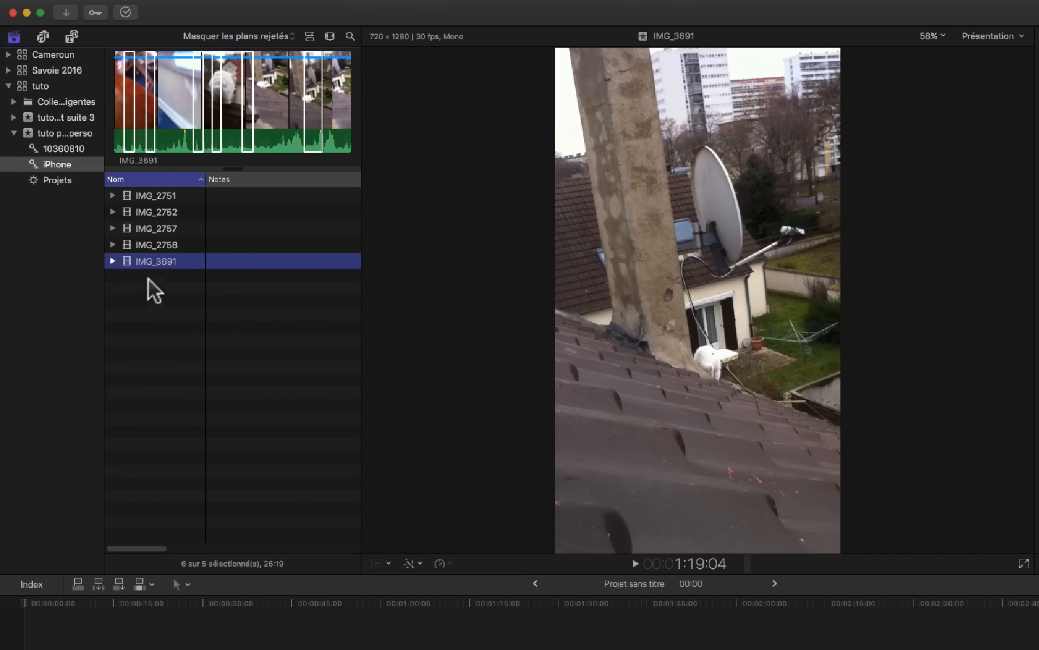
pyautogui.click(176, 245)
pyautogui.click(160, 260)
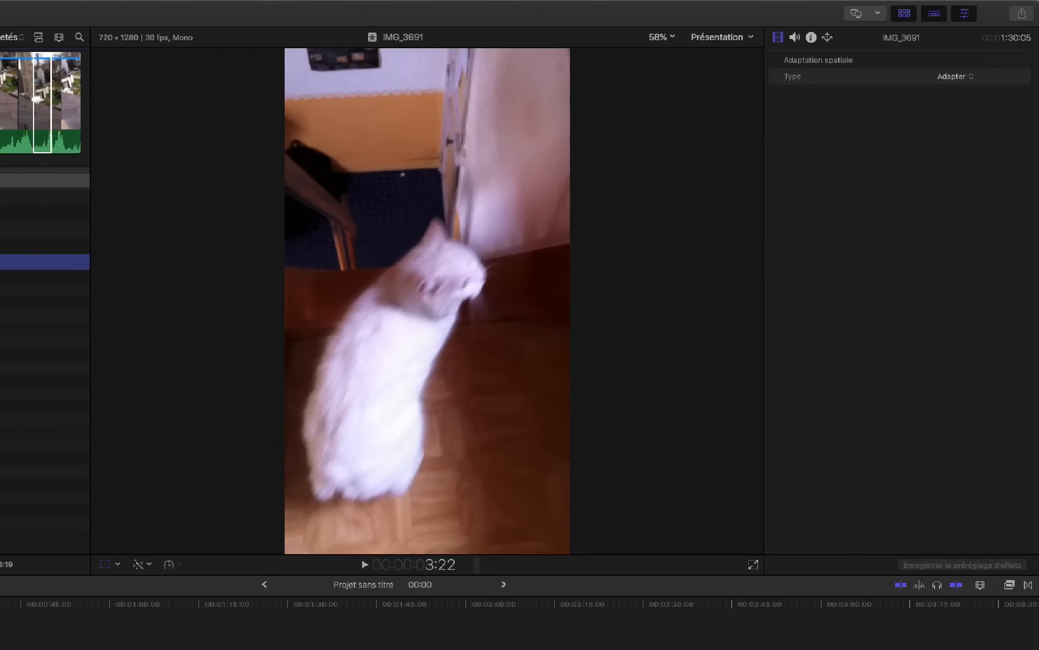
pyautogui.click(809, 35)
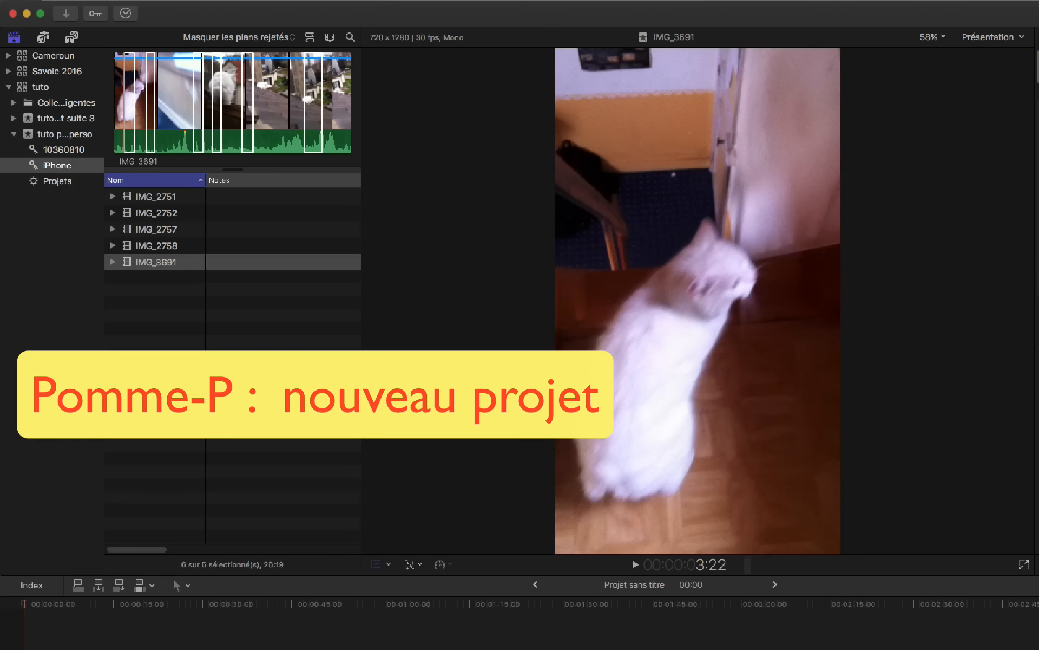
# - Start a new project named iPhone Cat in the event tuto projet perso
pyautogui.press('super+p')
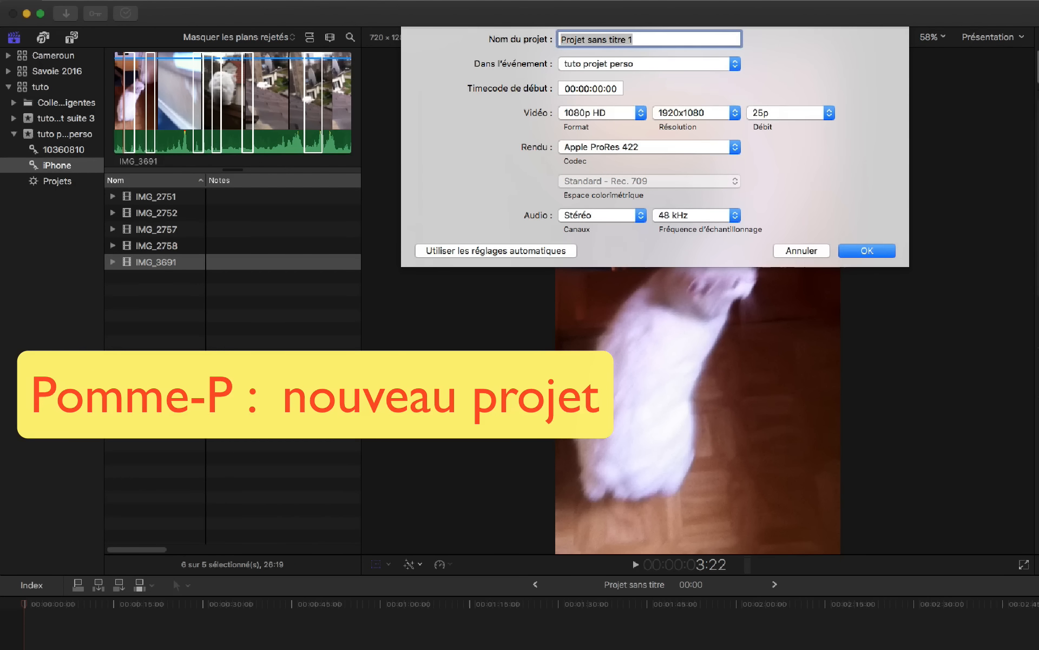
pyautogui.press('BackSpace')
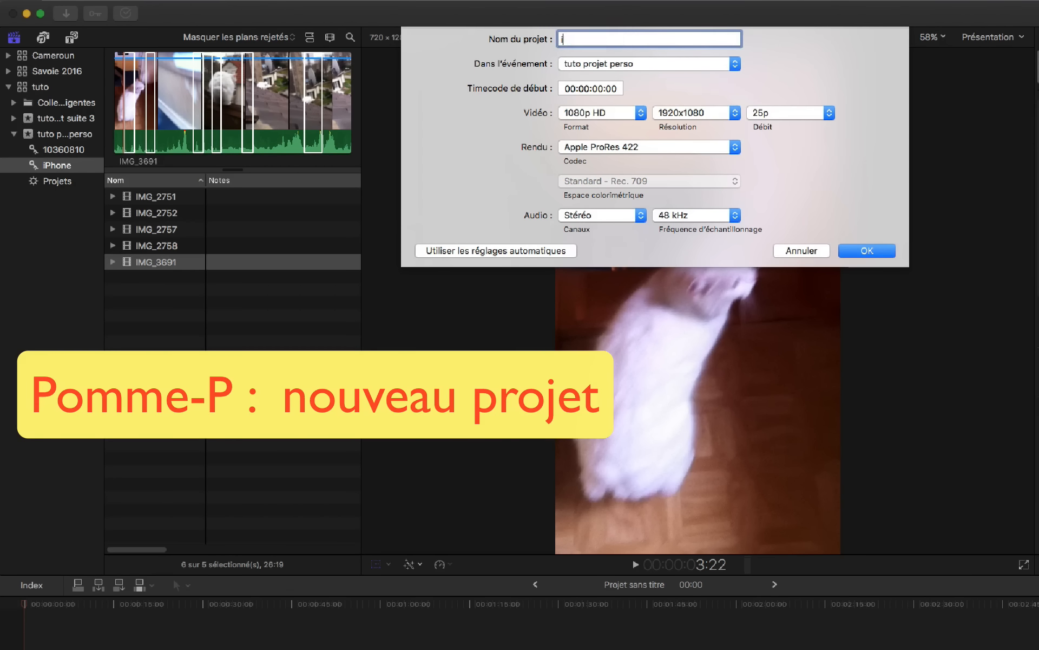
pyautogui.write('iPhone Cat')
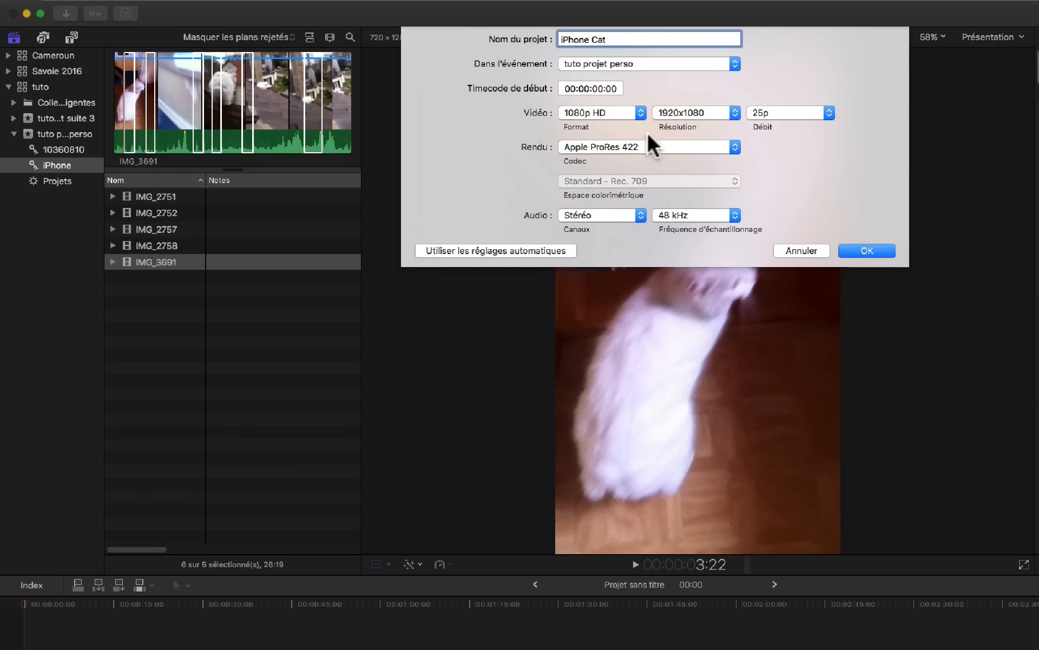
# - Set the project's video format to Personnaliser with a vertical resolution of 720 x 1280
pyautogui.click(636, 109)
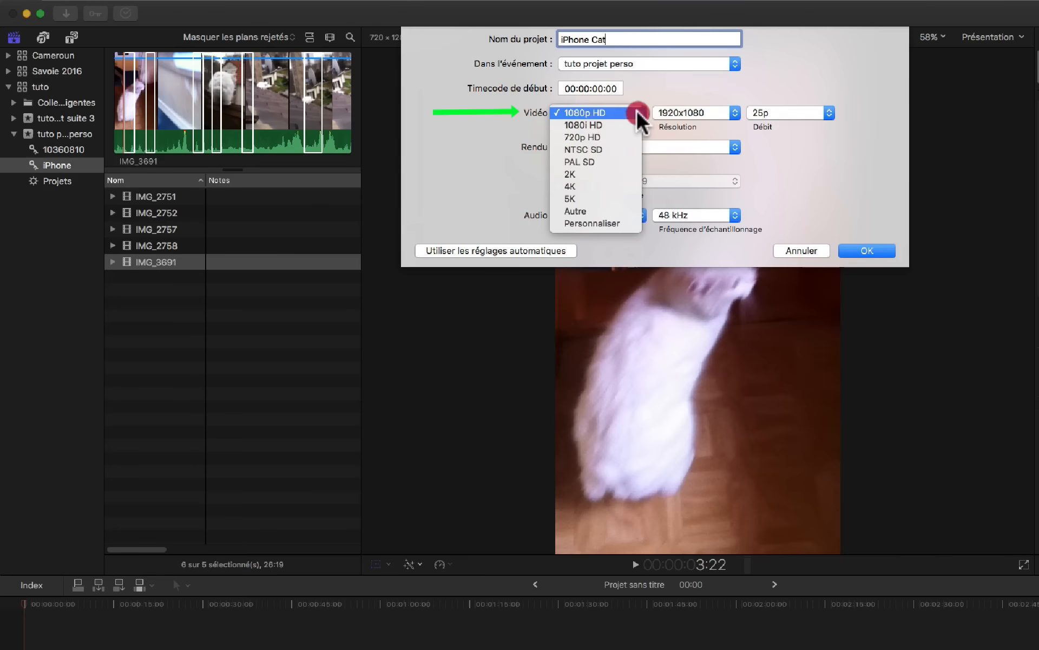
pyautogui.click(605, 222)
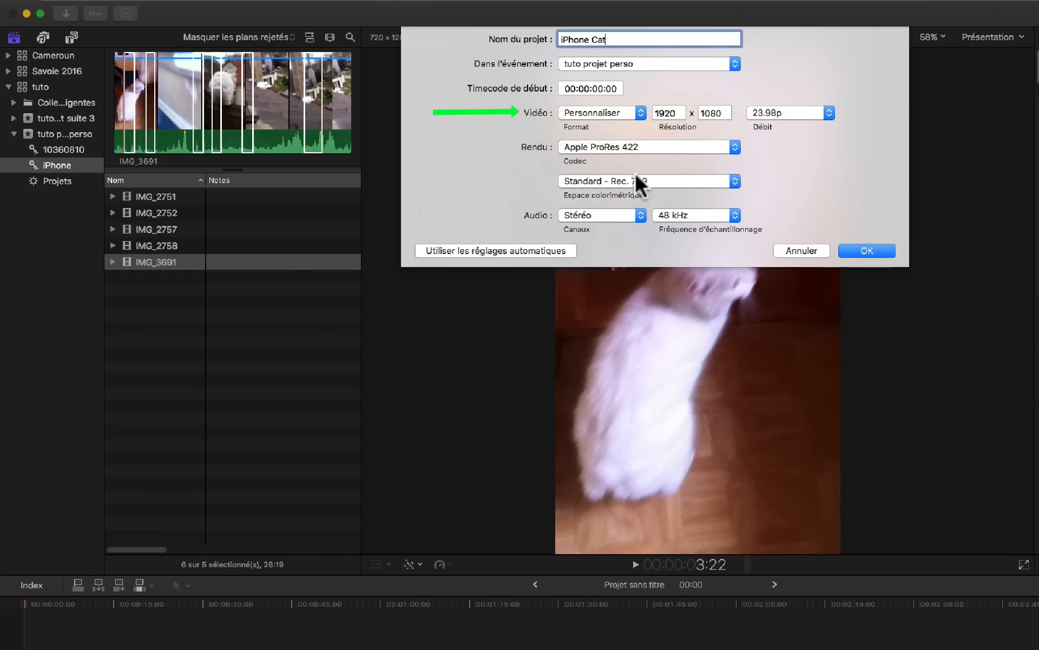
pyautogui.click(669, 113)
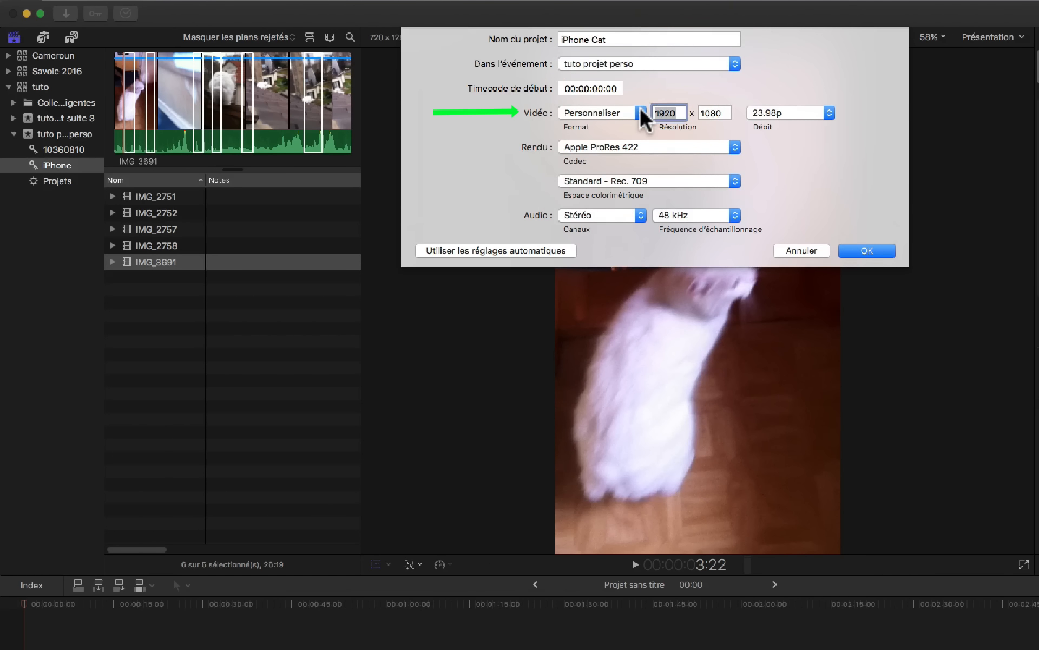
pyautogui.write('720')
pyautogui.click(711, 113)
pyautogui.write('128')
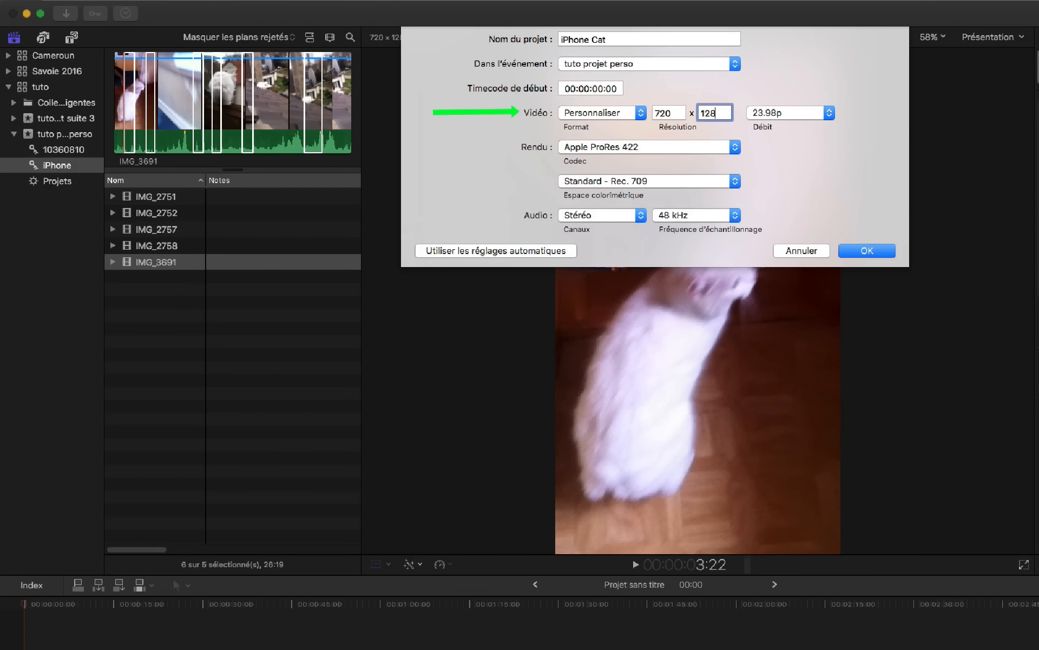
pyautogui.write('0')
# - Set the project's frame rate to 30p and create the project
pyautogui.click(826, 112)
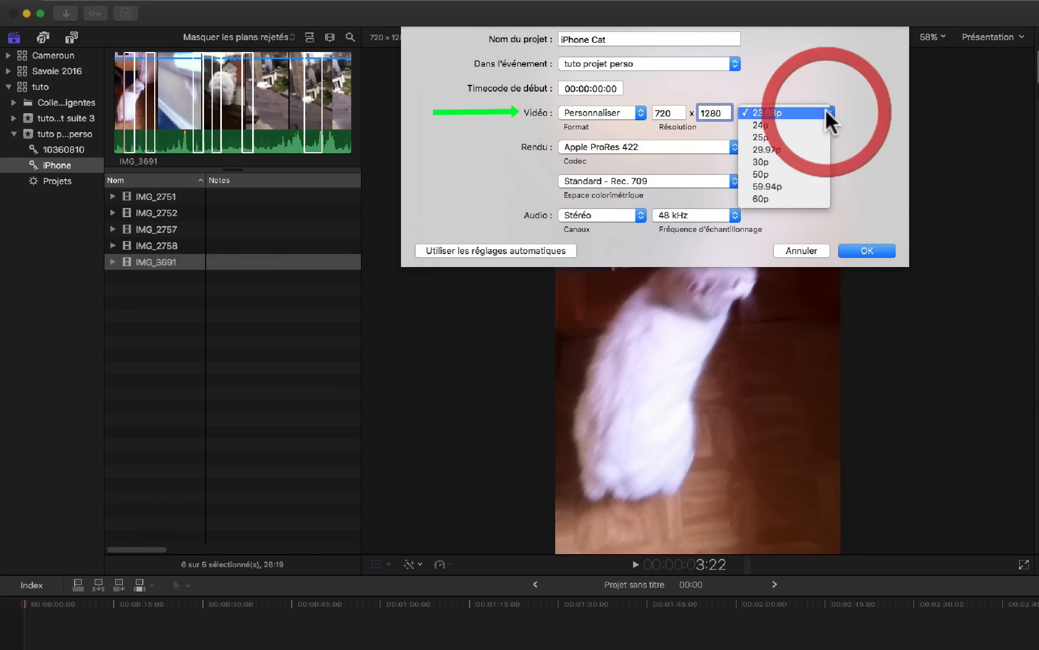
pyautogui.click(801, 162)
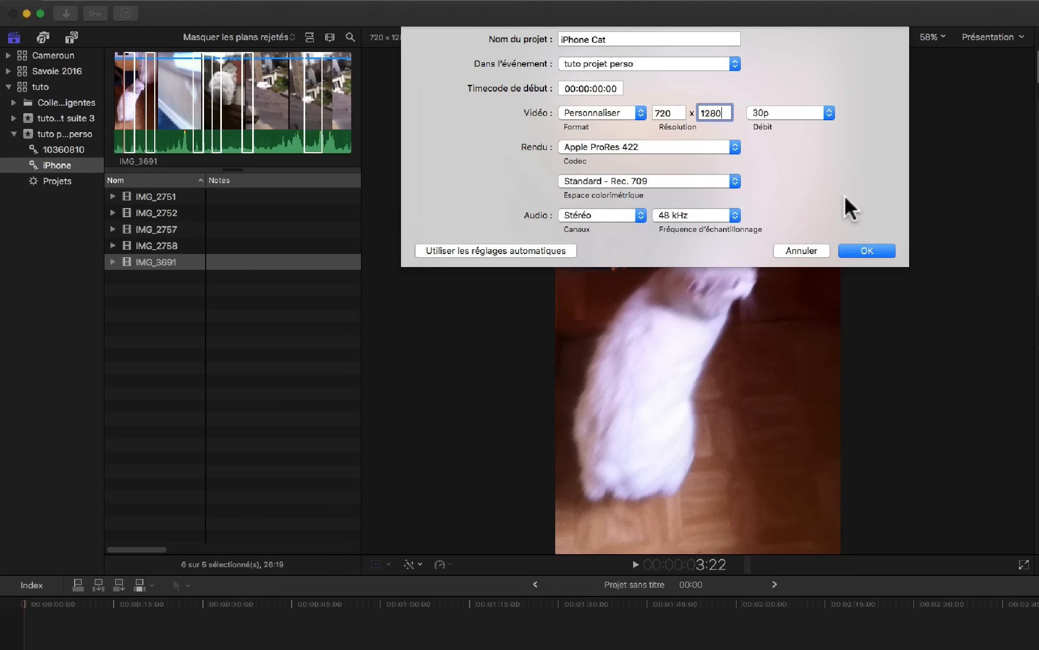
pyautogui.click(861, 251)
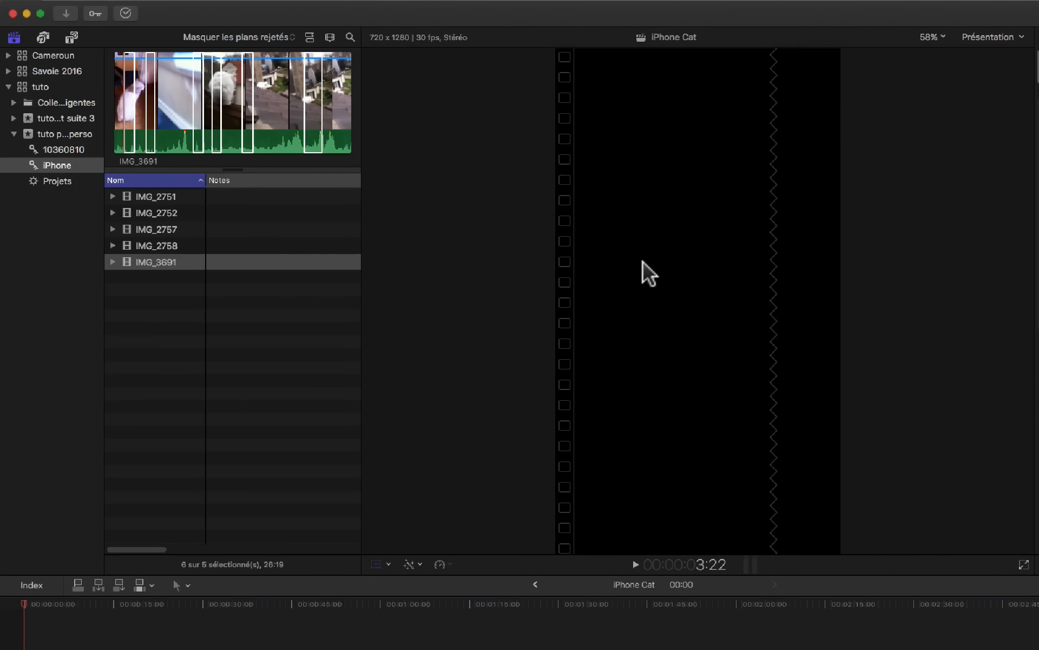
# - Append the six marked ranges of clip IMG_3691 to the iPhone Cat timeline, one after another in order
pyautogui.click(154, 264)
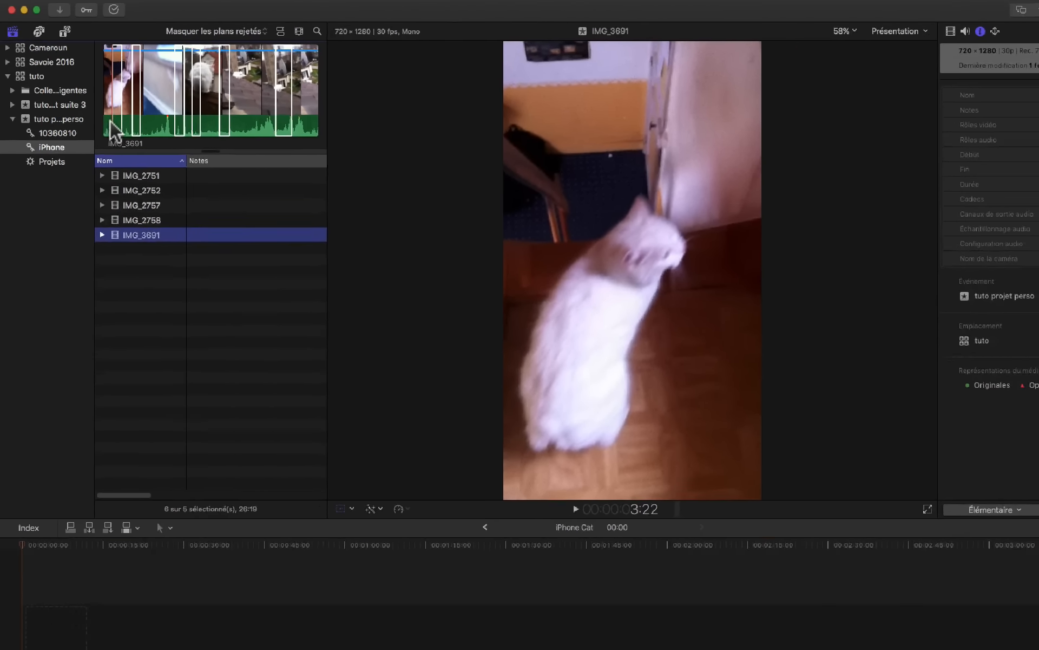
pyautogui.click(126, 135)
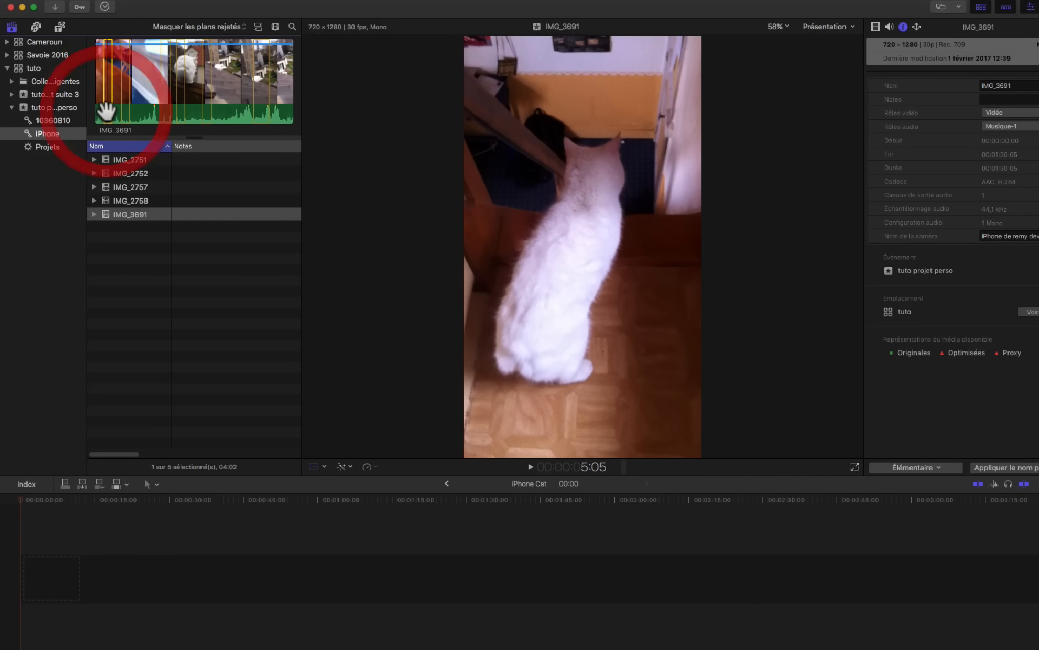
pyautogui.press('e')
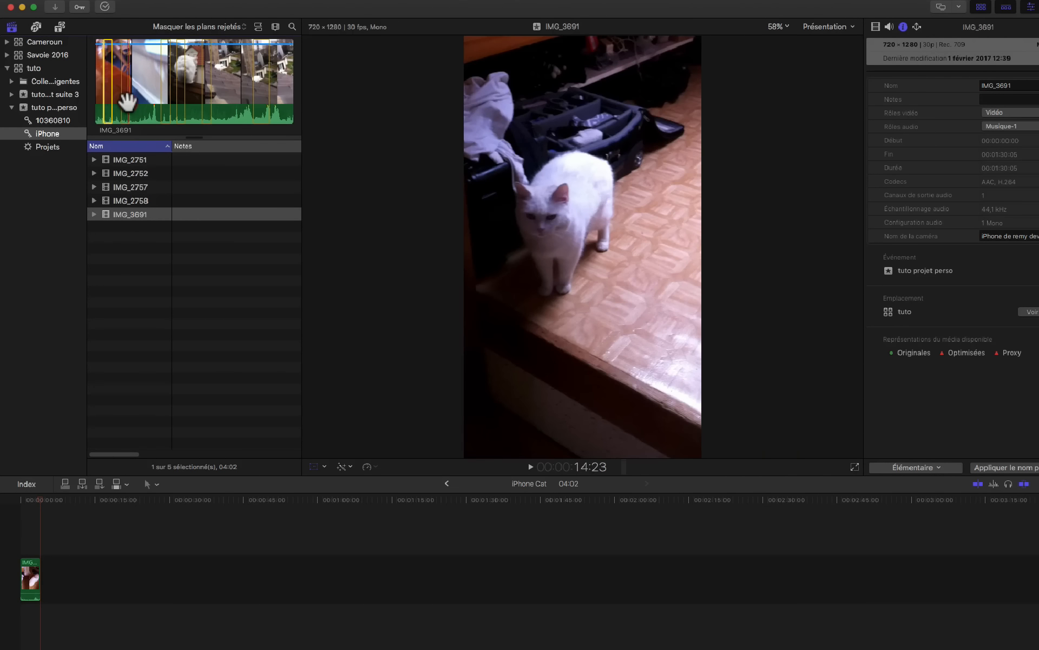
pyautogui.click(127, 98)
pyautogui.press('e')
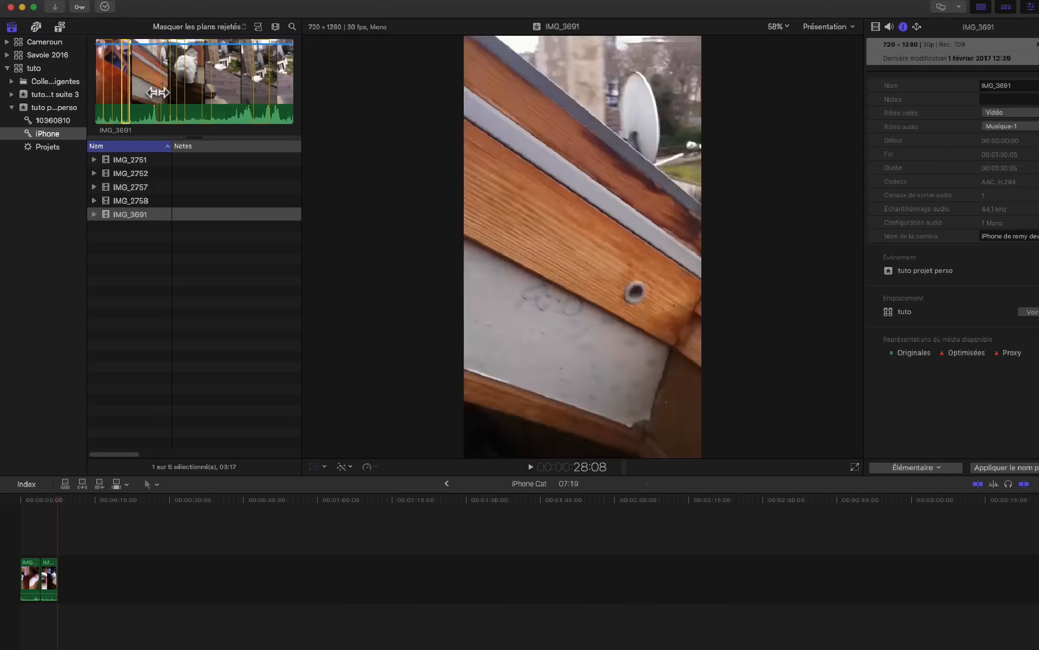
pyautogui.click(168, 104)
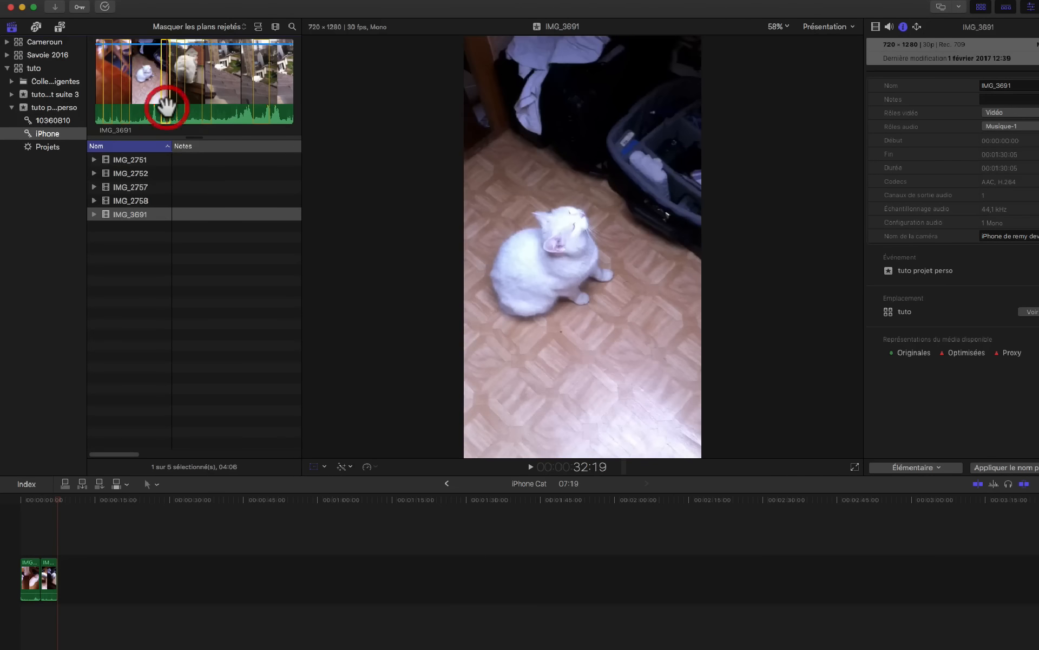
pyautogui.press('e')
pyautogui.click(178, 109)
pyautogui.press('e')
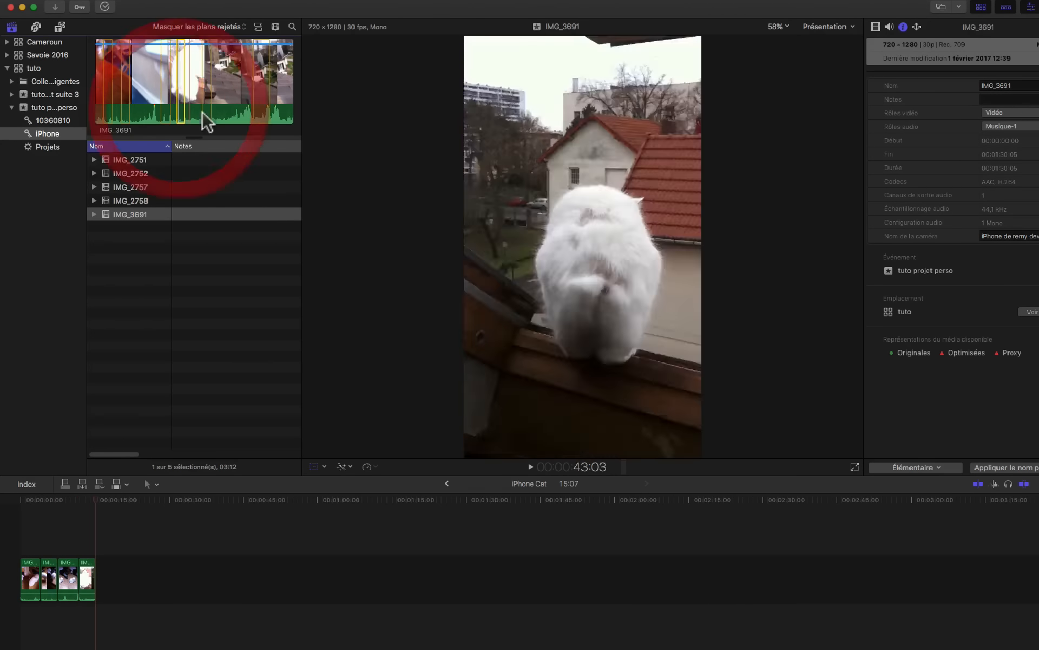
pyautogui.click(205, 113)
pyautogui.press('e')
pyautogui.click(266, 111)
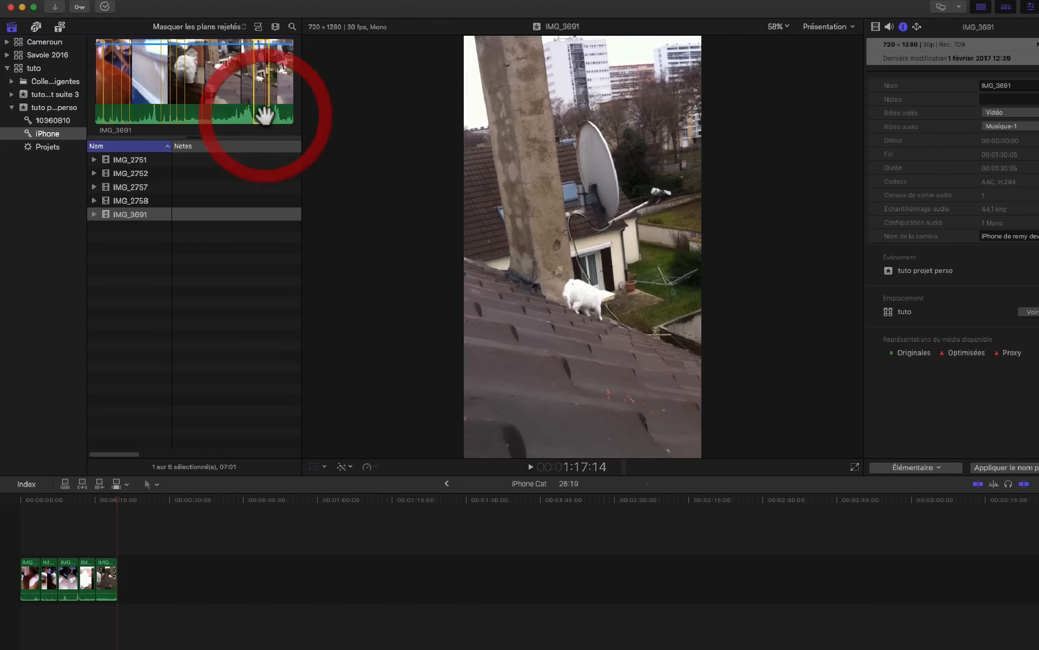
pyautogui.press('e')
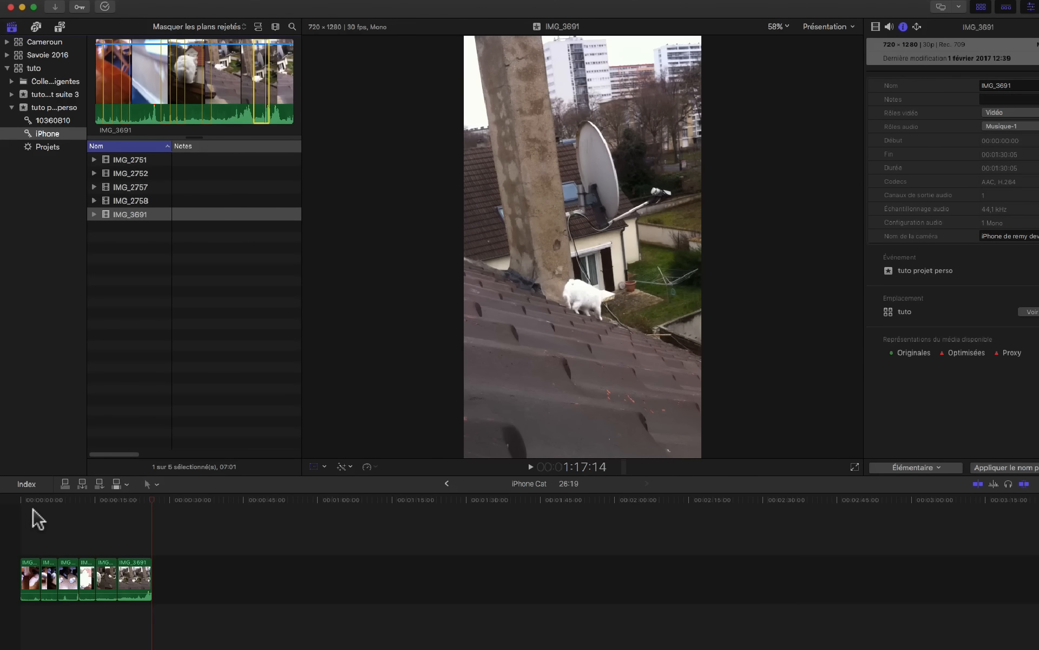
# - Fit the whole iPhone Cat edit into the visible timeline
pyautogui.click(102, 533)
pyautogui.hotkey('shift', 't')
pyautogui.hotkey('shift', 'z')
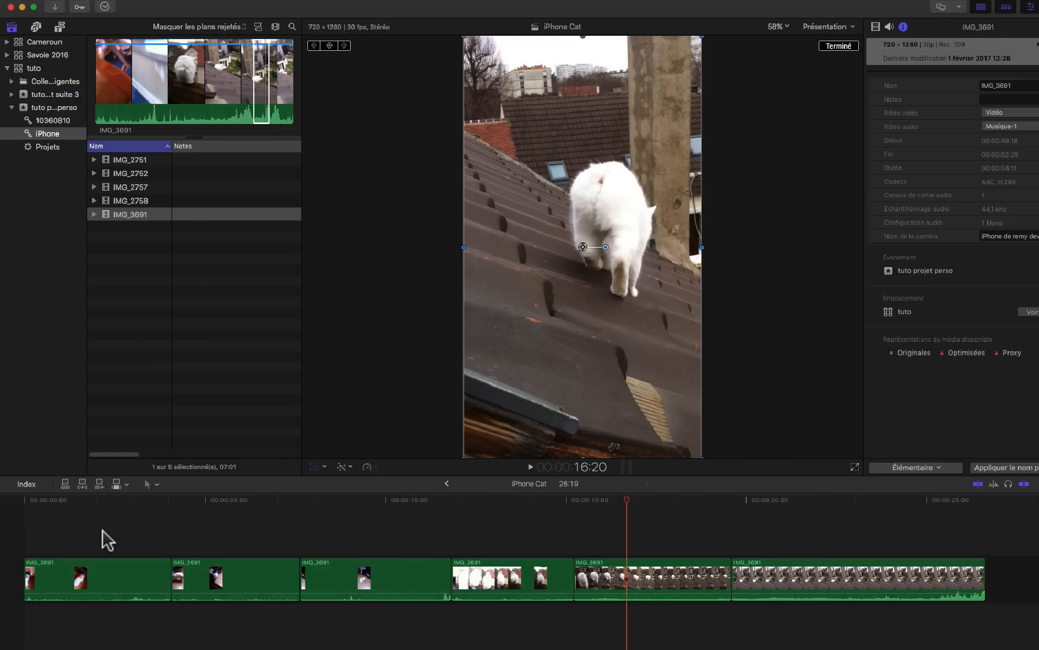
# - Close the transform controls in the viewer and play the edit from its start to check the vertical framing
pyautogui.click(331, 414)
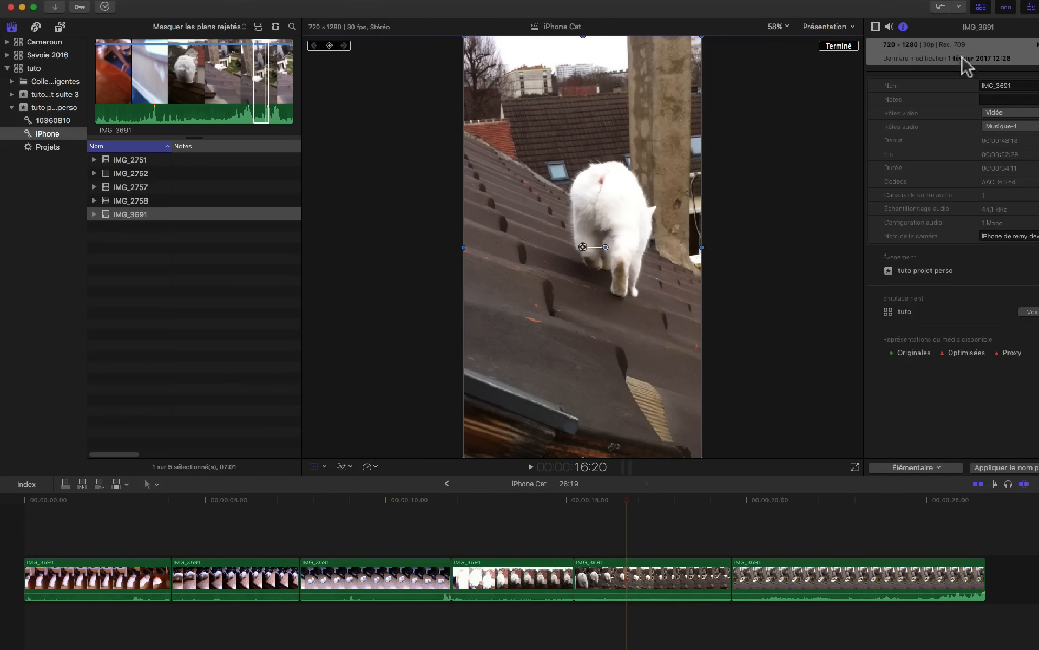
pyautogui.click(849, 46)
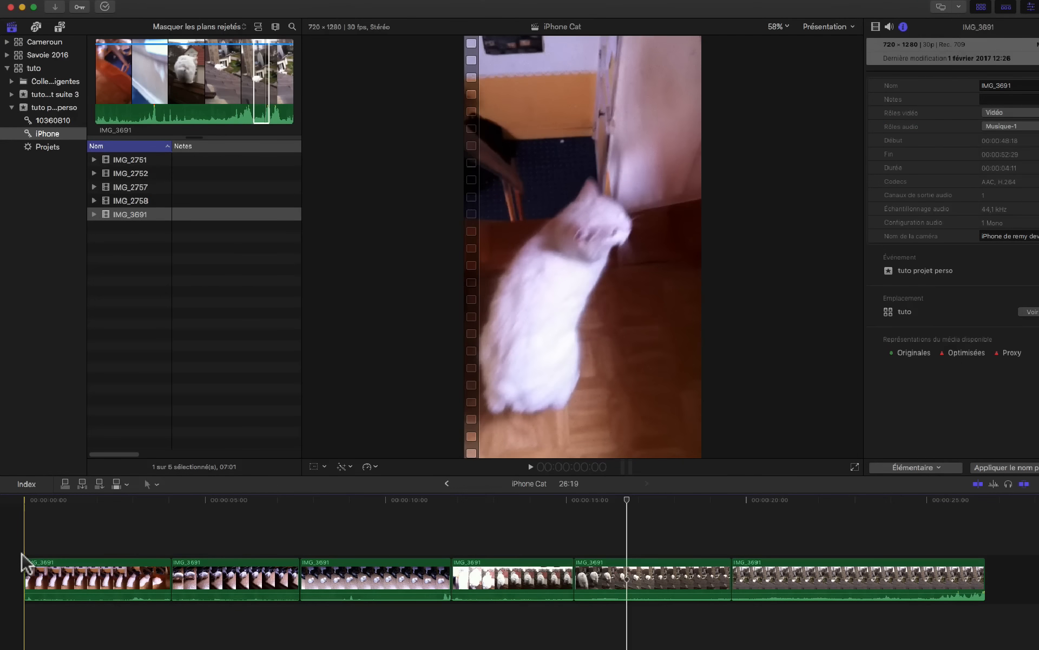
pyautogui.press('space')
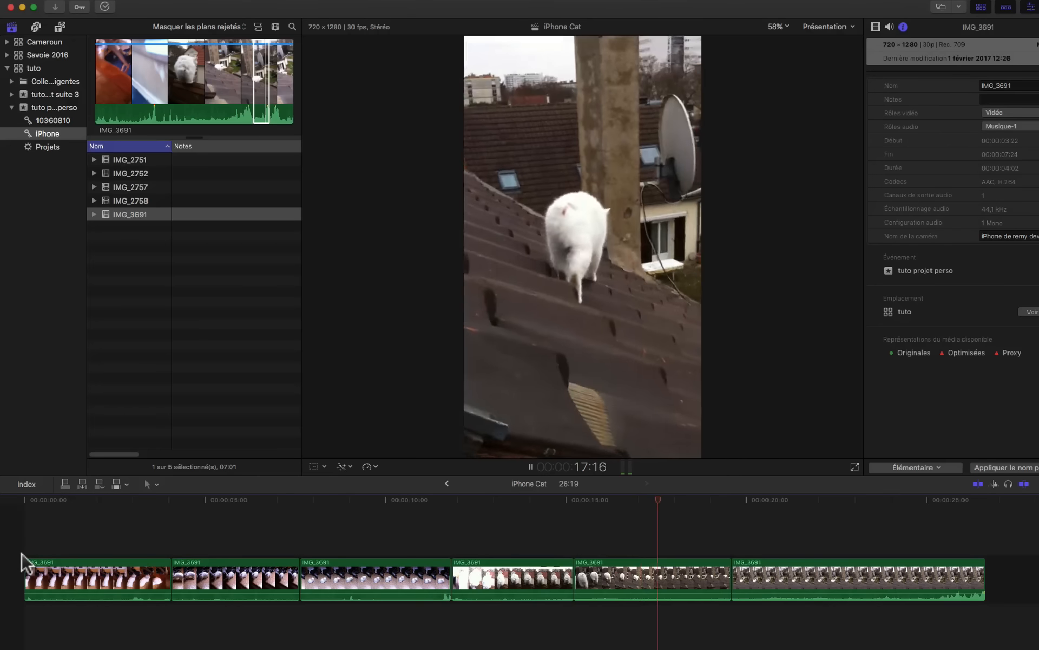
pyautogui.press('space')
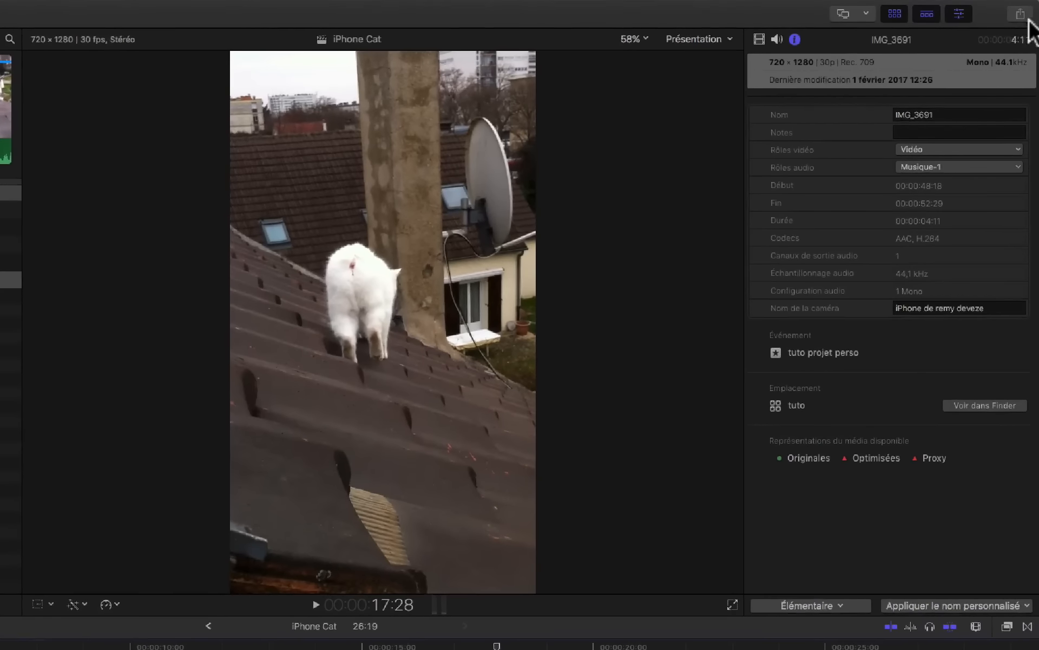
# - Prepare an Export ProRes share of the project with the format Vidéo et audio and the H.264 video codec
pyautogui.click(1021, 15)
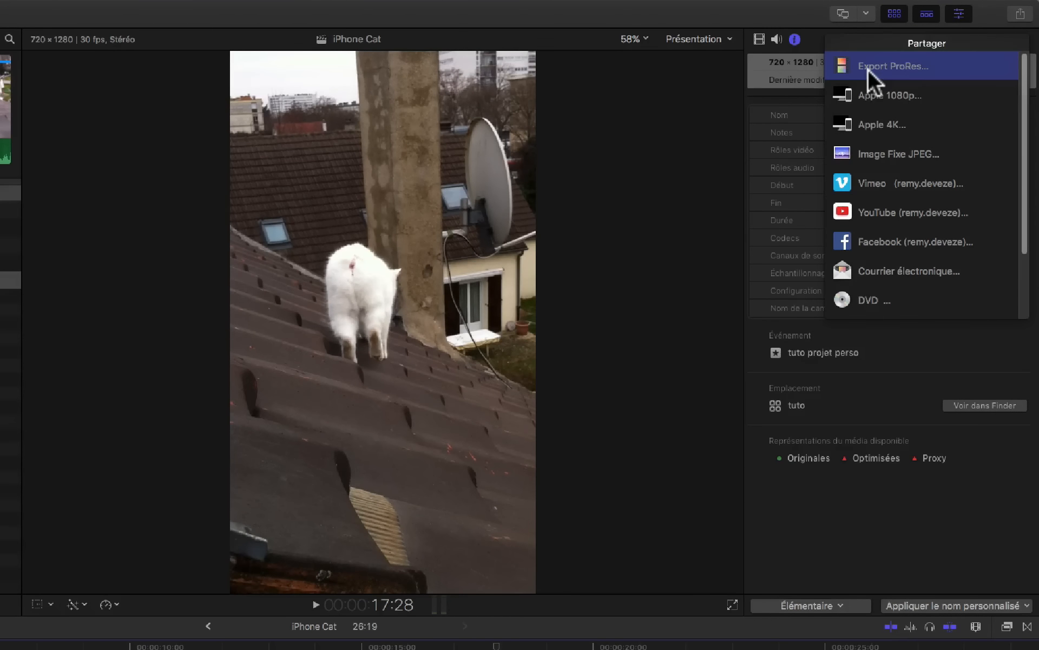
pyautogui.click(869, 70)
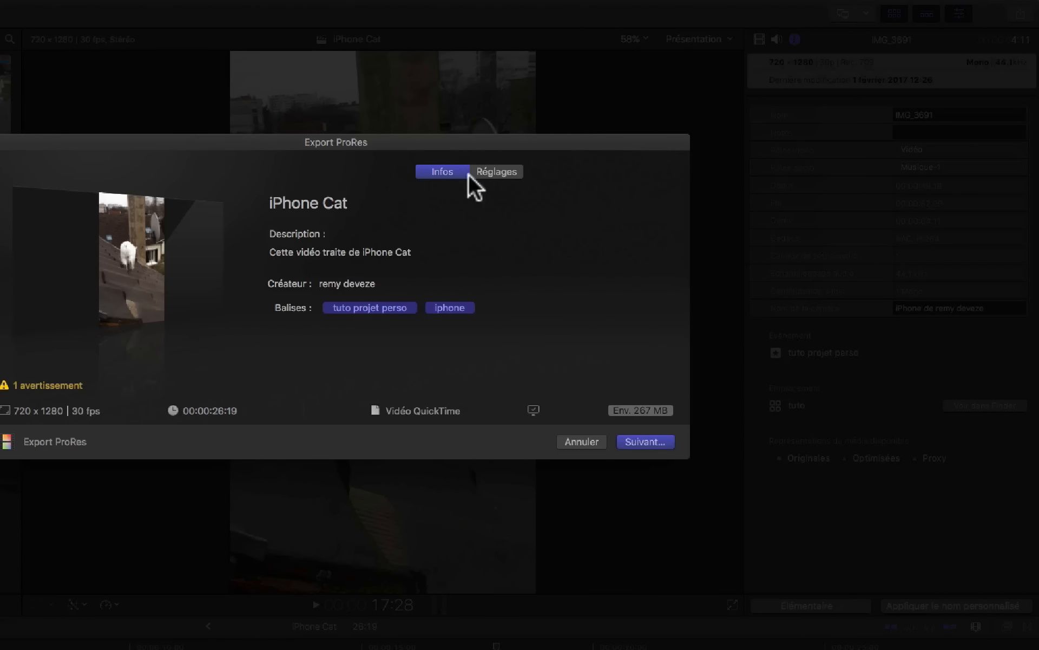
pyautogui.click(499, 171)
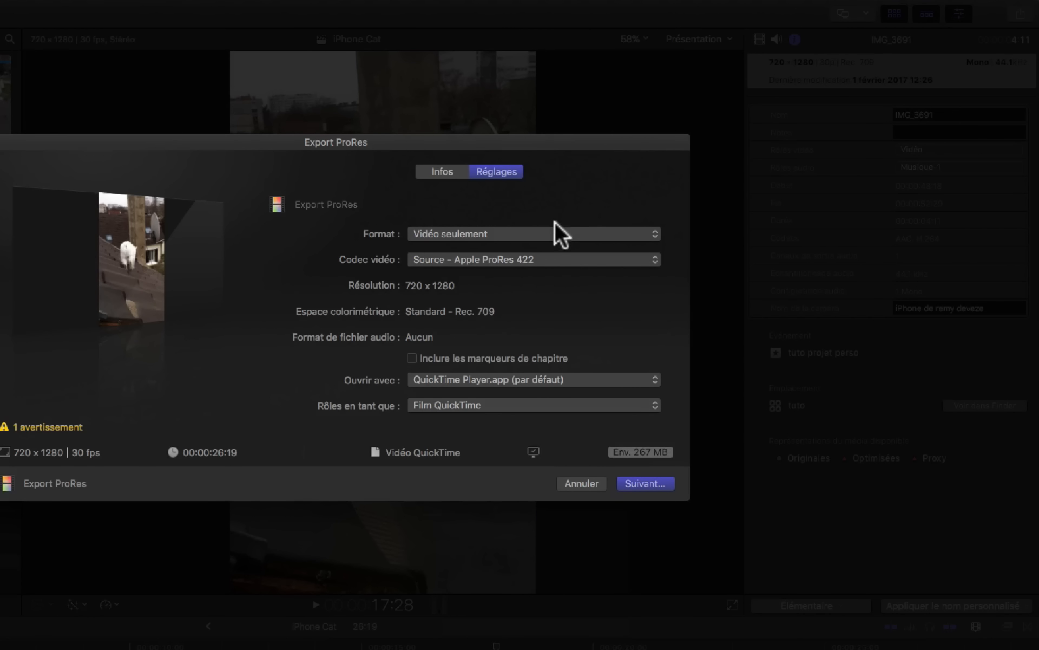
pyautogui.click(540, 233)
pyautogui.click(528, 222)
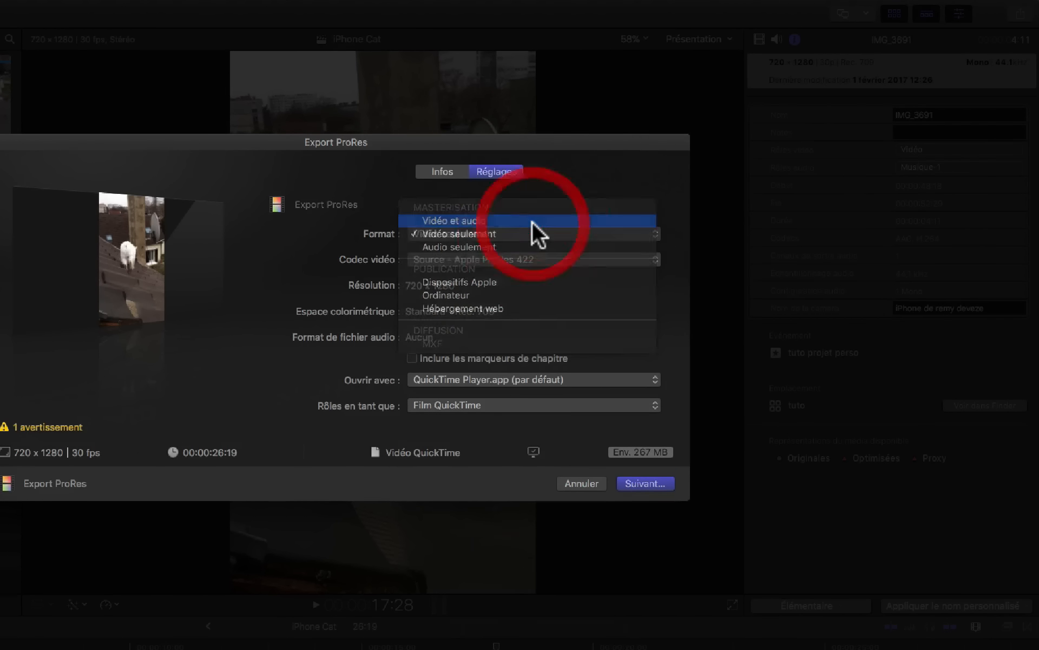
pyautogui.click(541, 259)
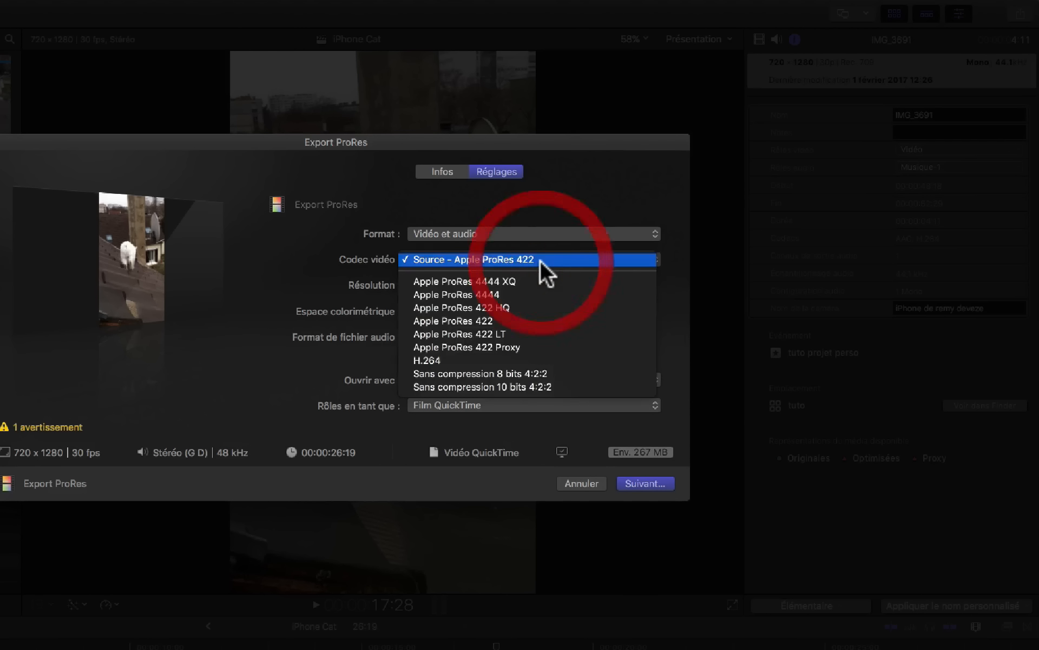
pyautogui.click(466, 361)
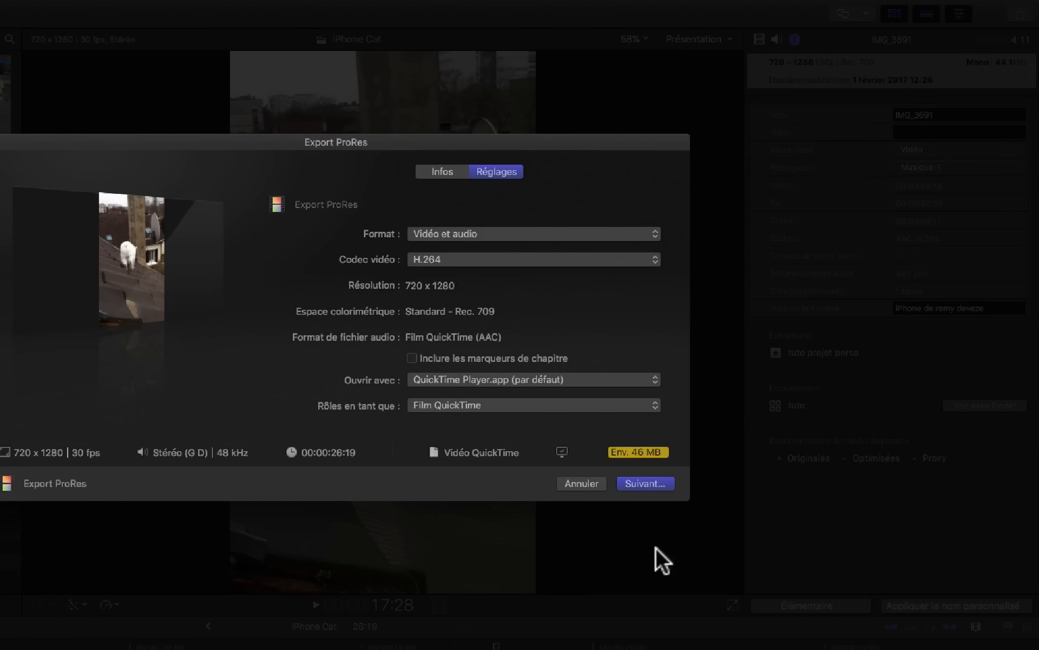
# - Export the movie to the Desktop as iPhone Cat
pyautogui.click(647, 483)
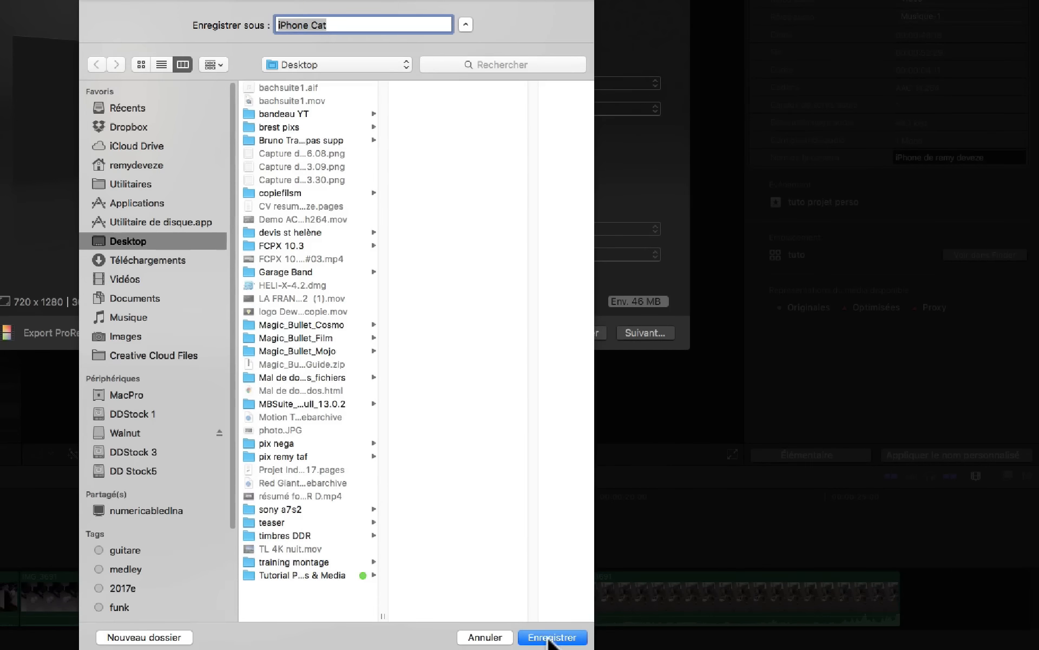
pyautogui.click(552, 637)
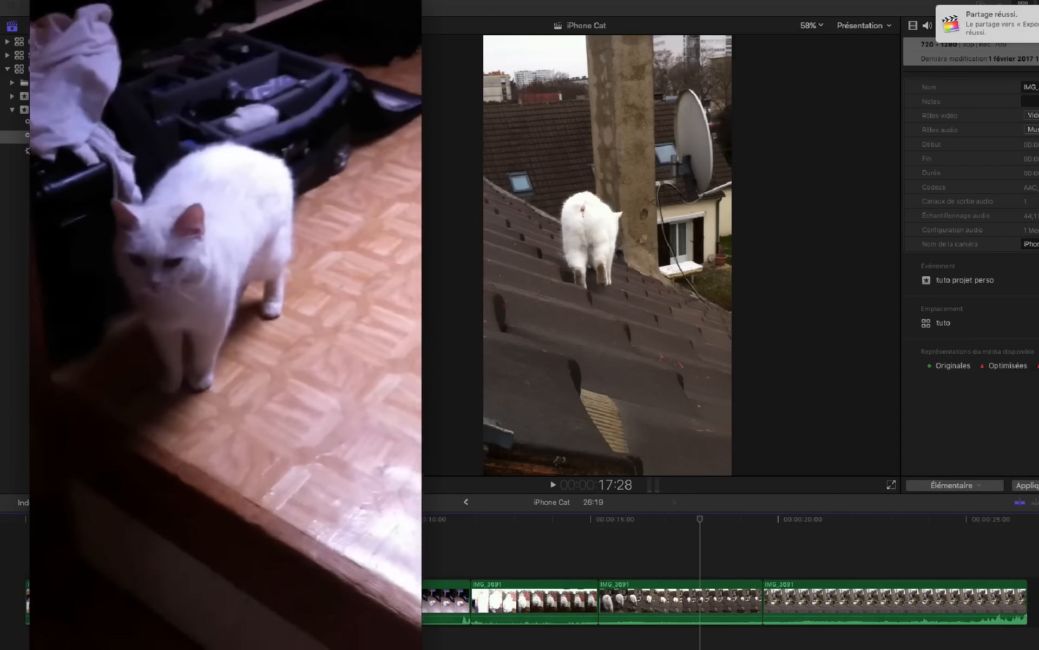
pyautogui.moveTo(155, 322)
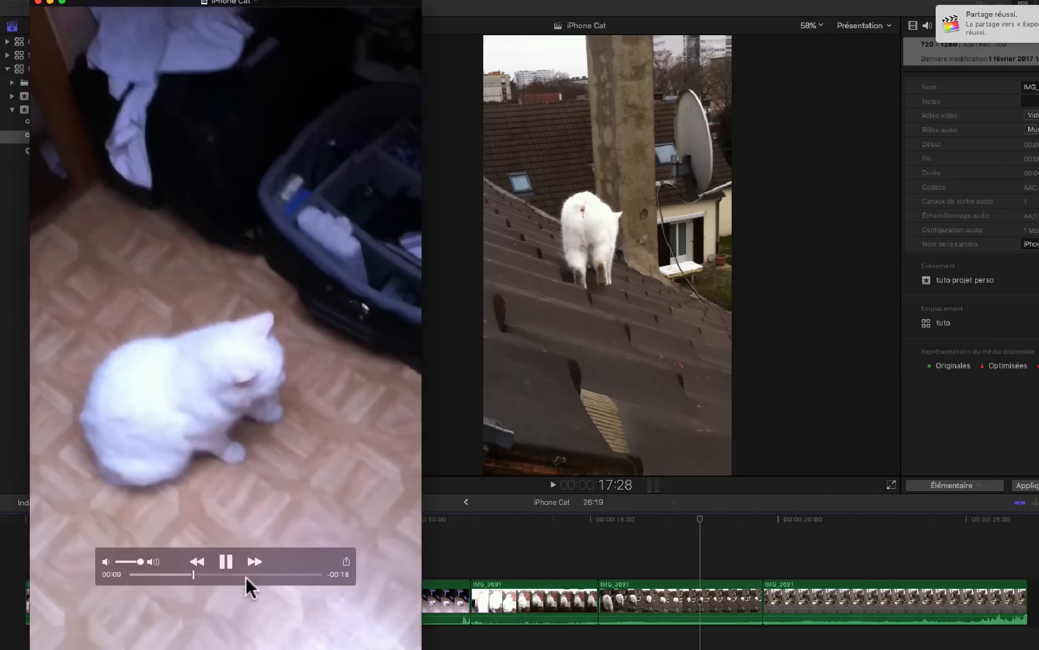
# - Skip ahead in the exported cat movie to the rooftop shot and close the player
pyautogui.click(250, 573)
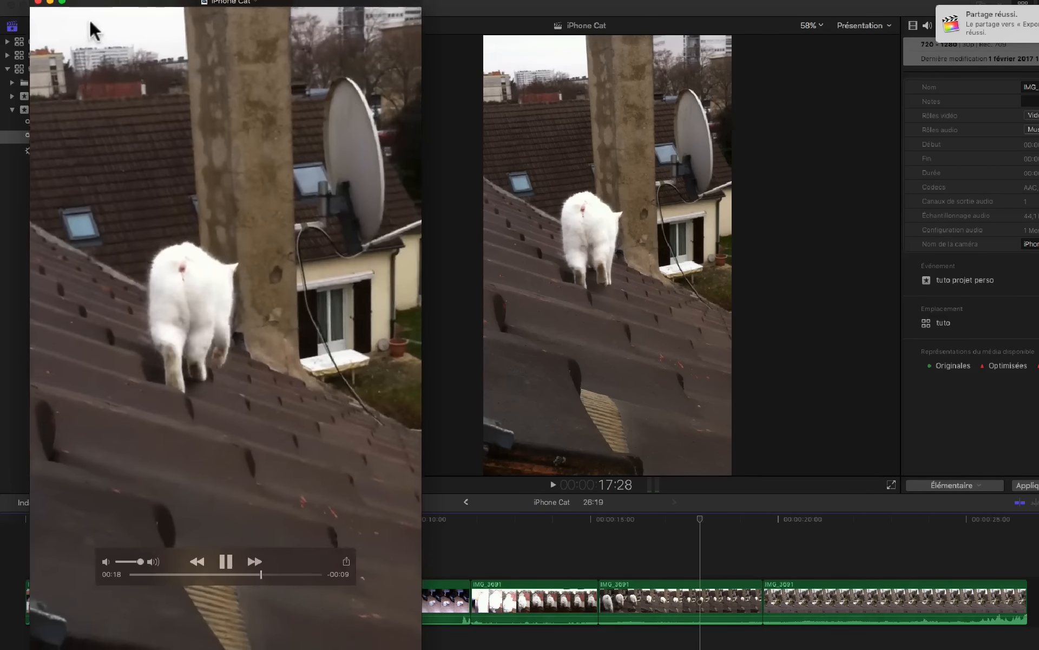
pyautogui.click(38, 2)
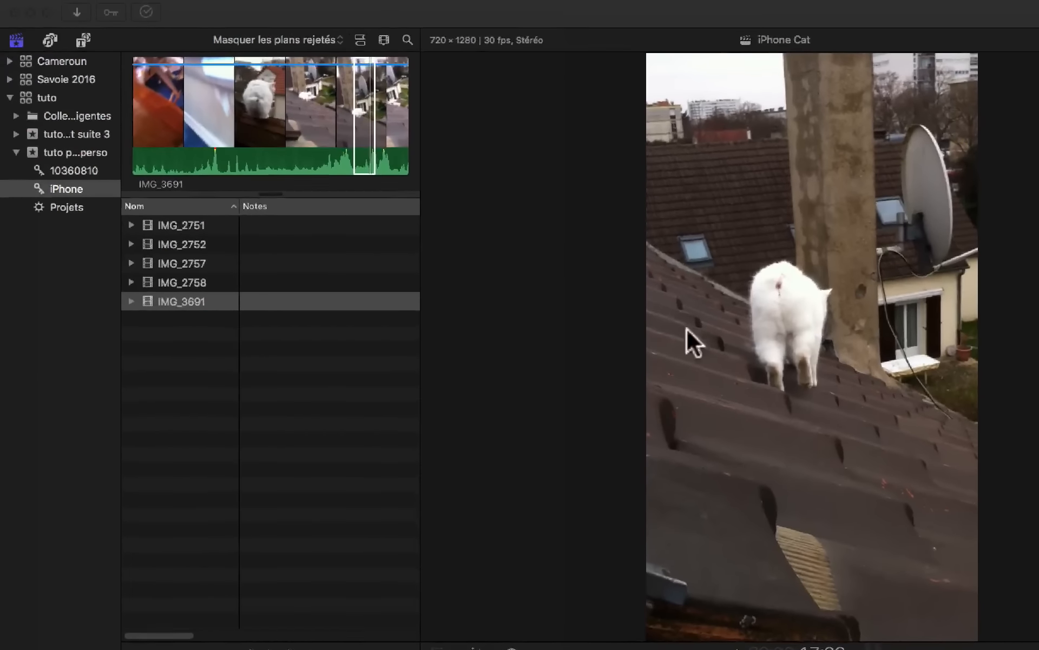
# - Show the photos of the 10360810 keyword collection and display the photo DSC02554 in the viewer
pyautogui.click(78, 187)
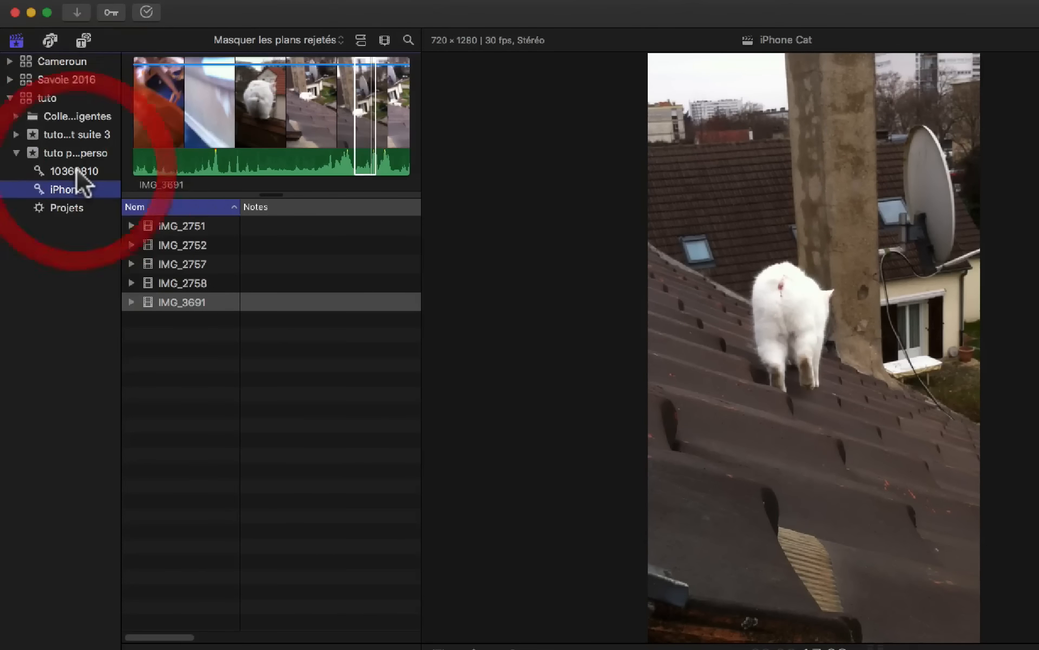
pyautogui.click(84, 174)
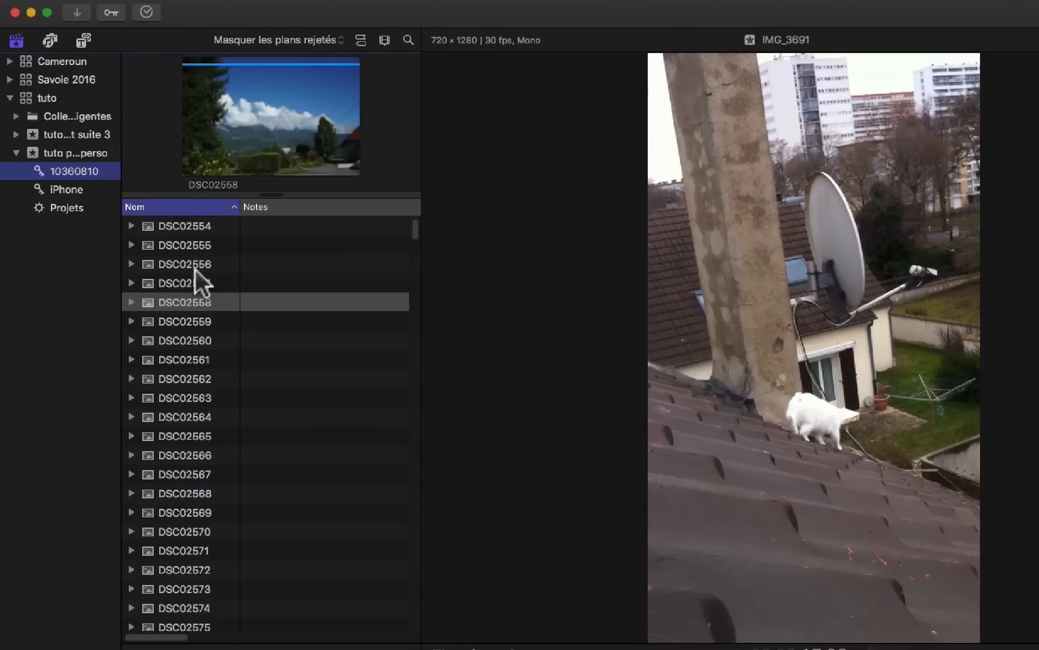
pyautogui.click(181, 227)
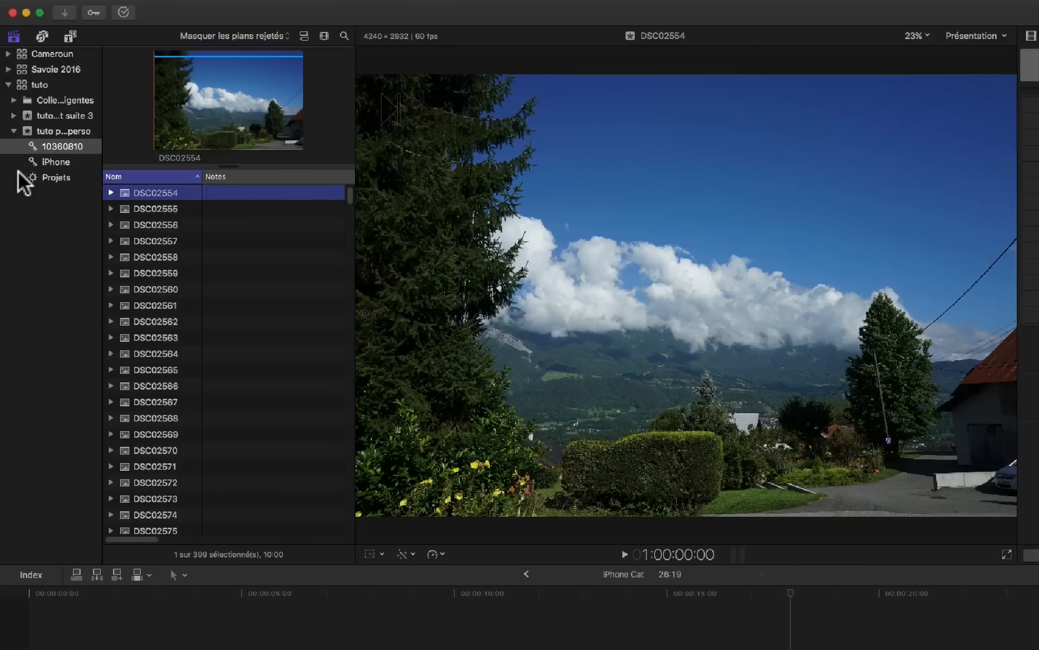
# - Open the settings of the project Projet sans titre for modification and rename it TL 4K 4/3
pyautogui.click(36, 178)
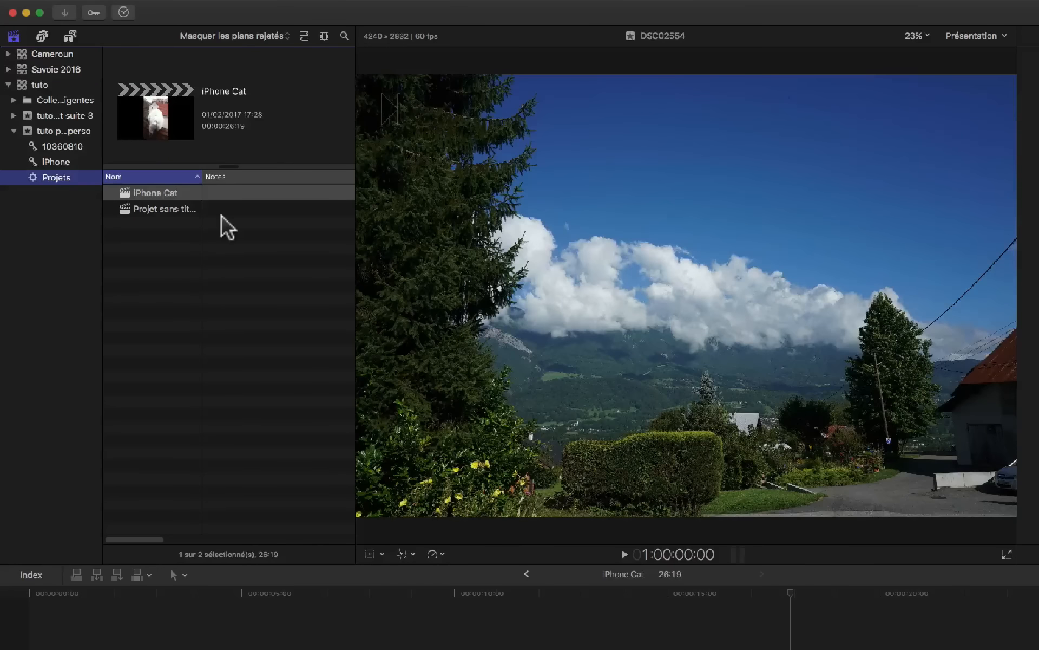
pyautogui.click(164, 209)
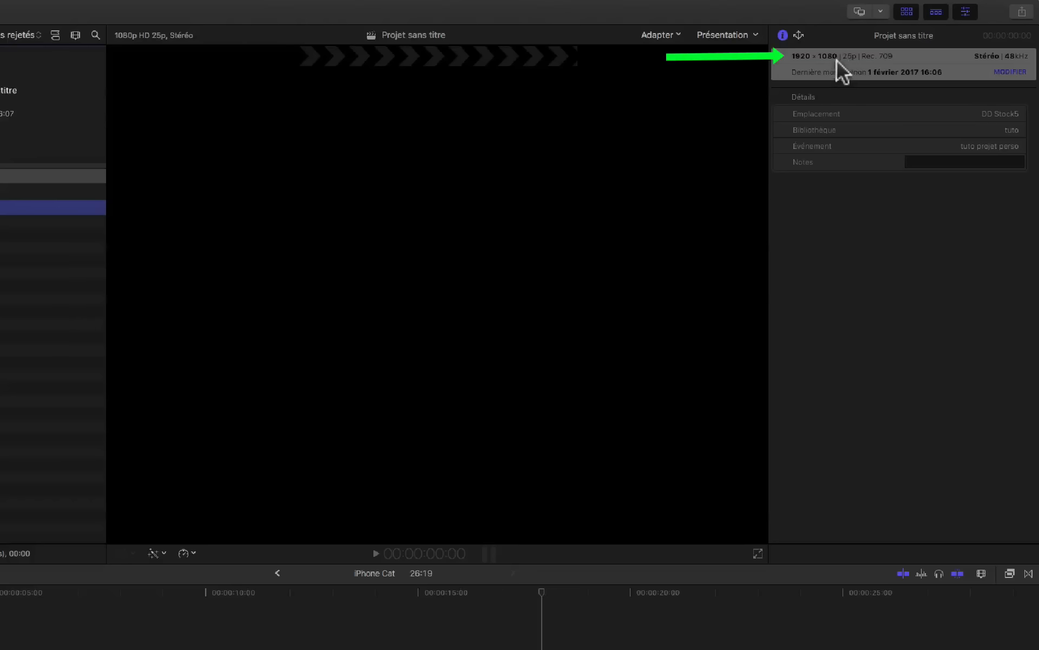
pyautogui.click(1013, 71)
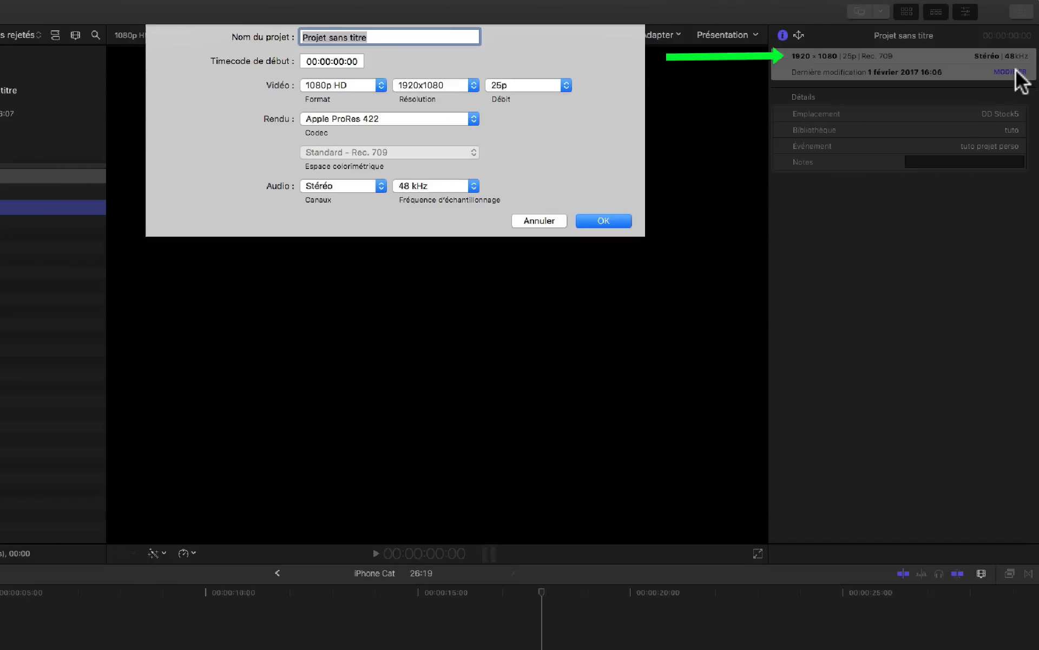
pyautogui.click(371, 38)
pyautogui.moveTo(371, 38); pyautogui.dragTo(231, 37)
pyautogui.write('T')
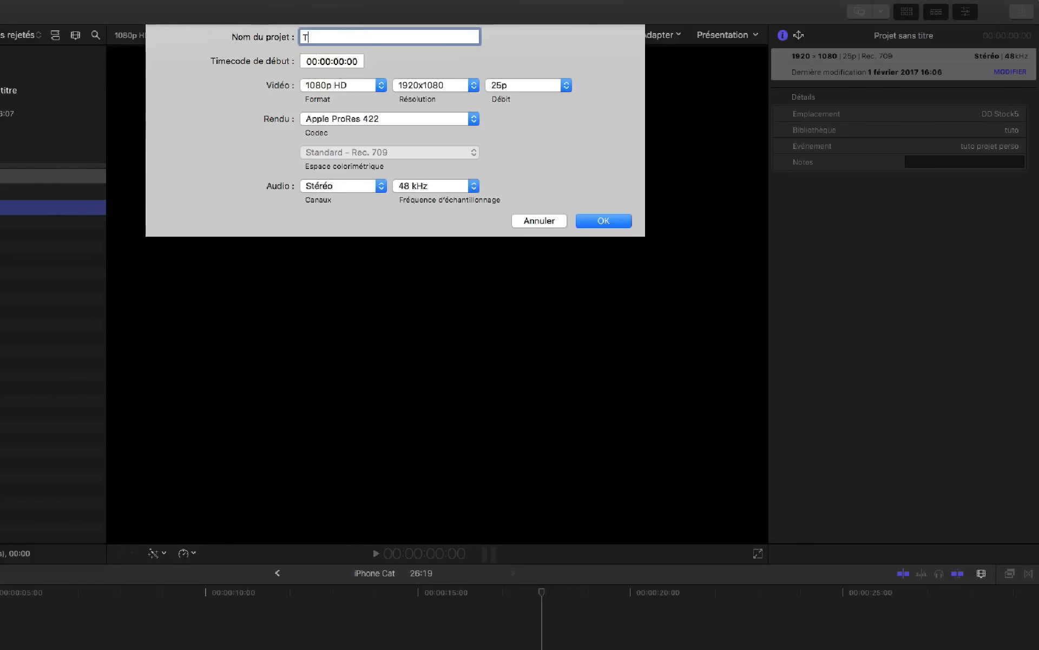
pyautogui.write('L 4K 4/3')
# - Set the project's video format to Personnaliser with a resolution of 4240 x 2382
pyautogui.click(379, 85)
pyautogui.click(310, 195)
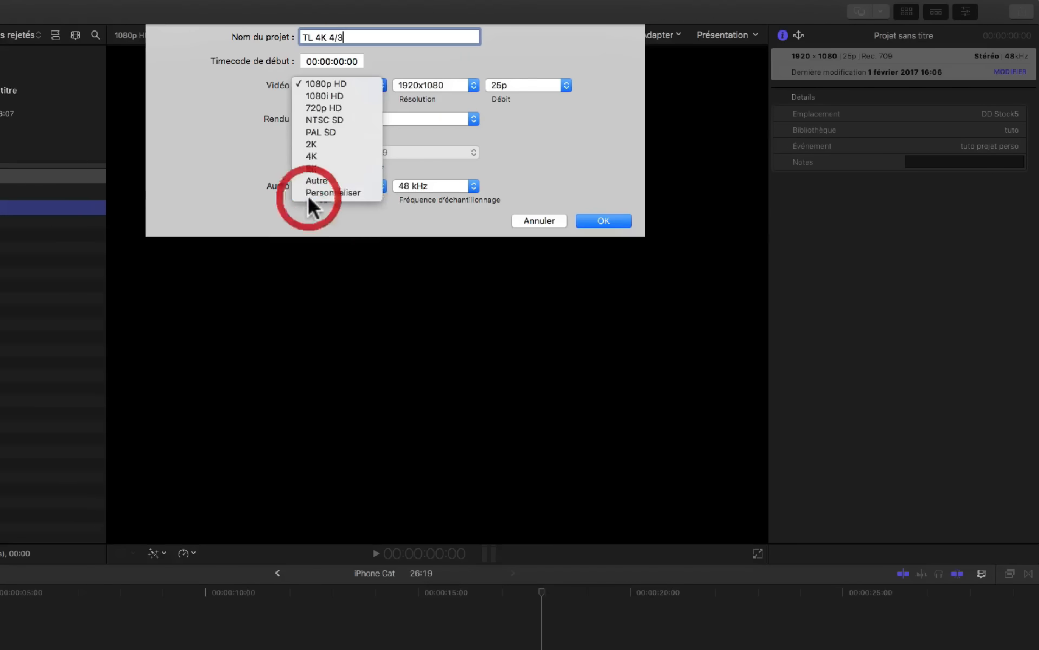
pyautogui.doubleClick(400, 86)
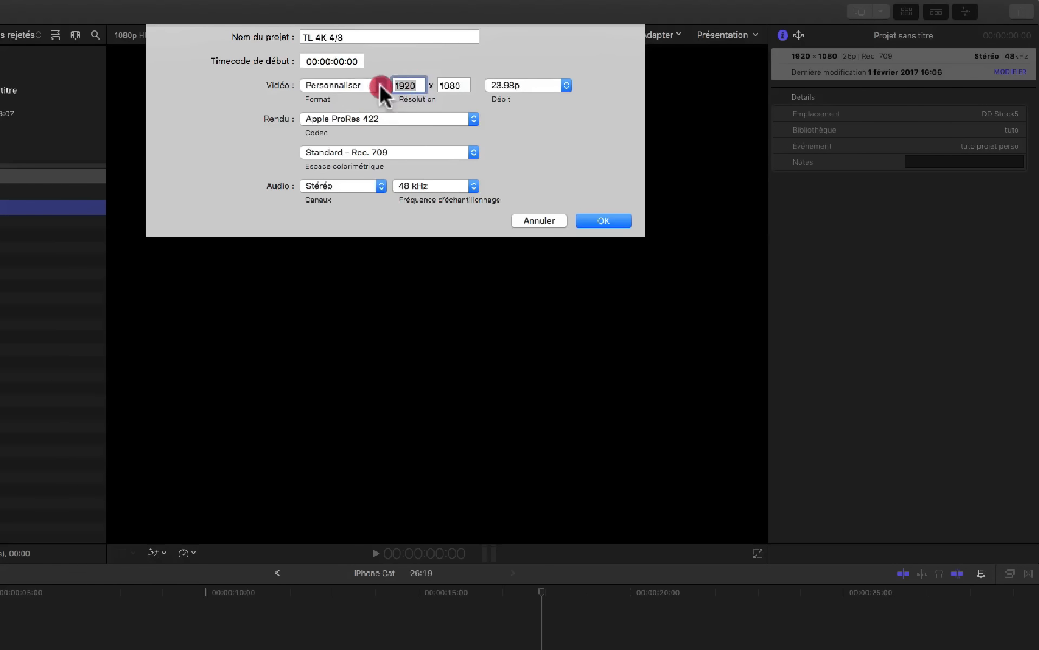
pyautogui.write('4240')
pyautogui.press('Tab')
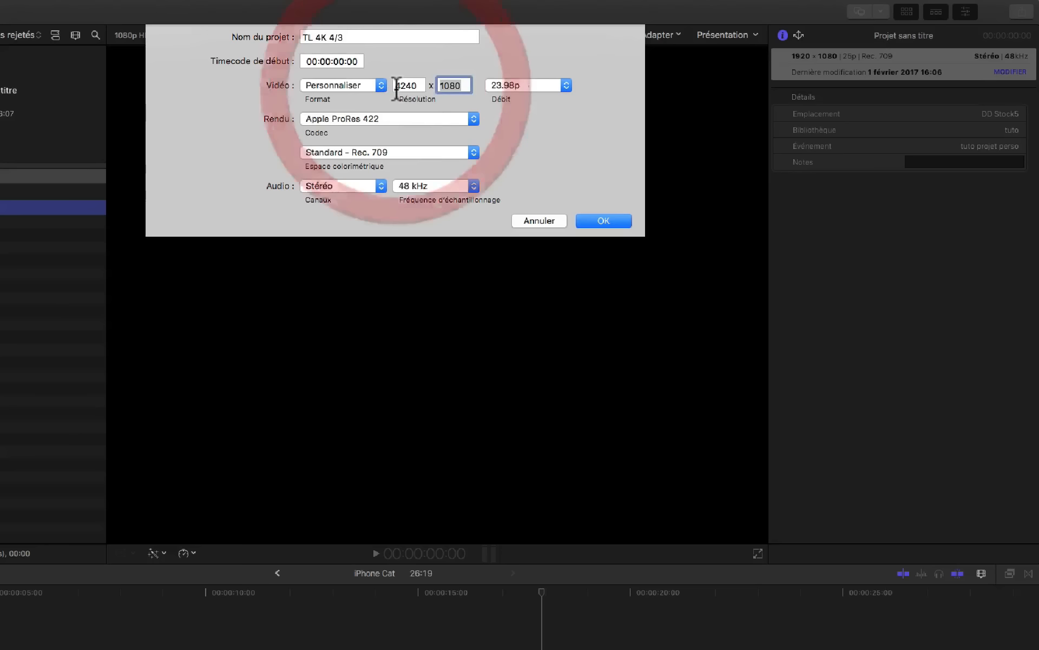
pyautogui.write('238')
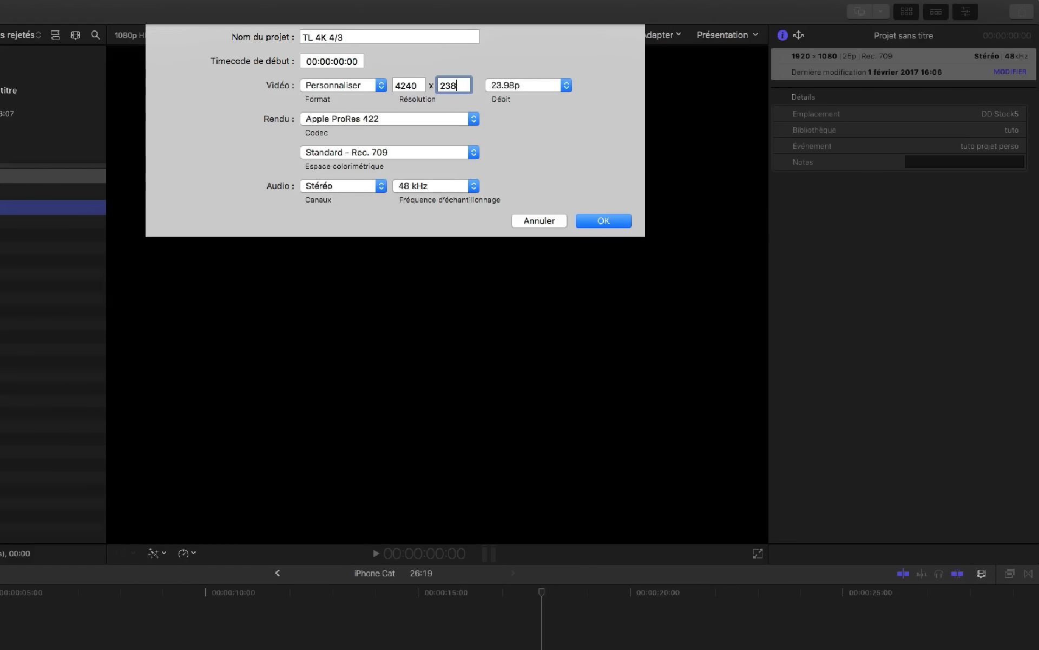
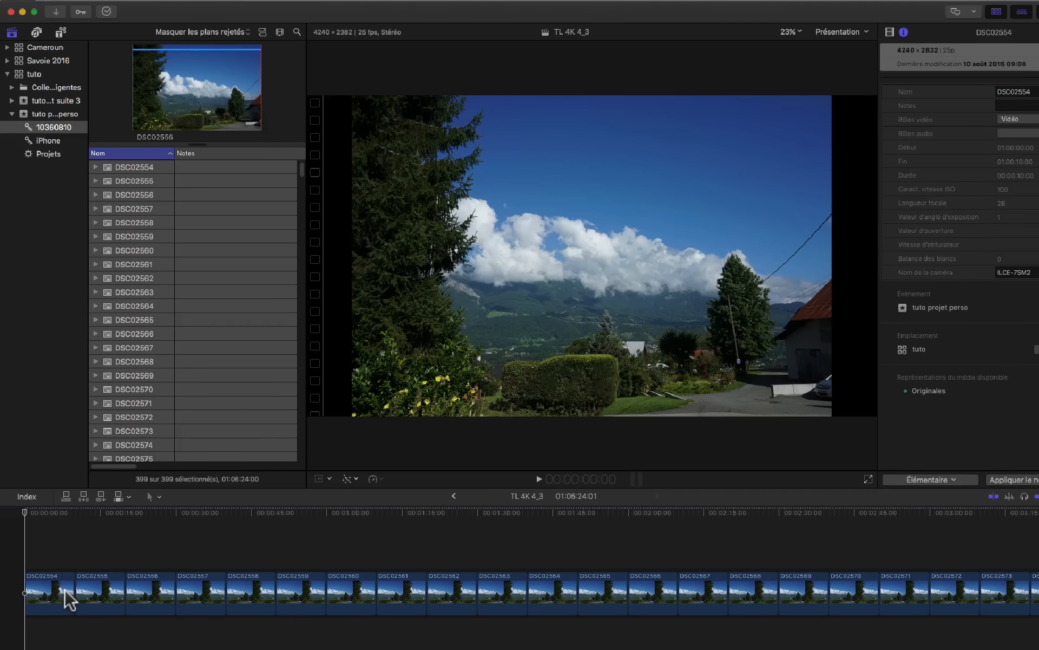
# - Fit the whole photo sequence into the visible timeline and check the duration of single photos
pyautogui.click(126, 550)
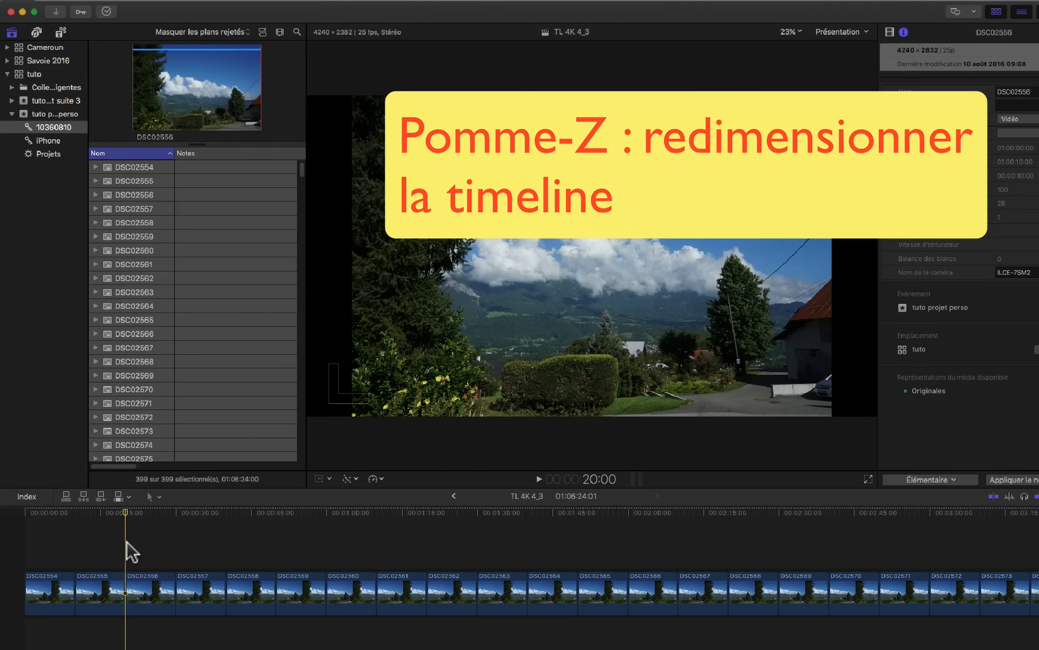
pyautogui.hotkey('shift', 'z')
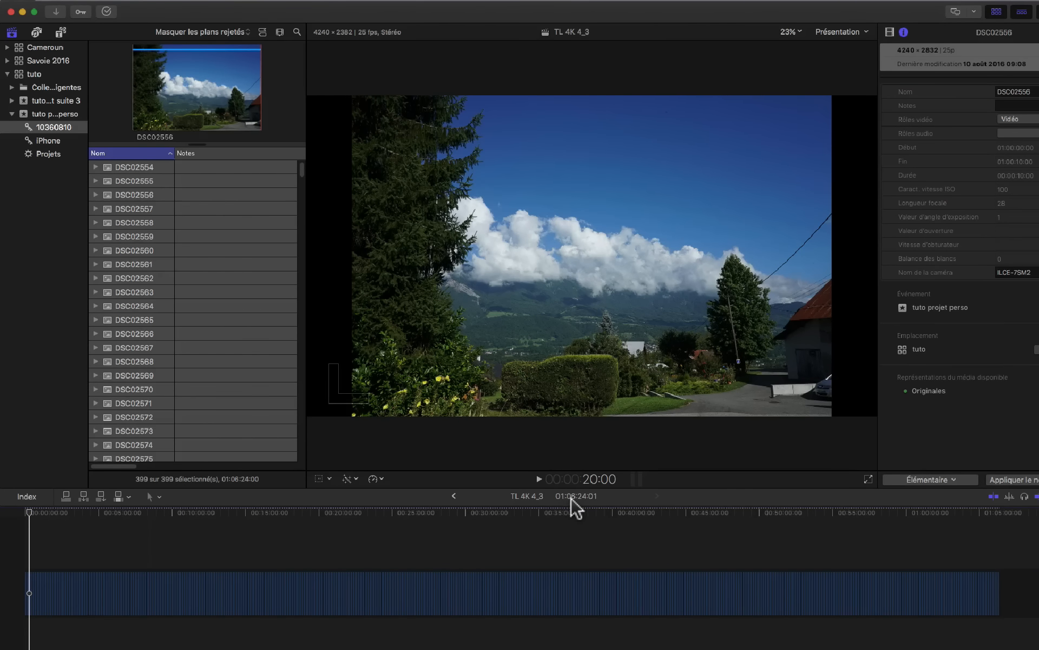
pyautogui.click(353, 604)
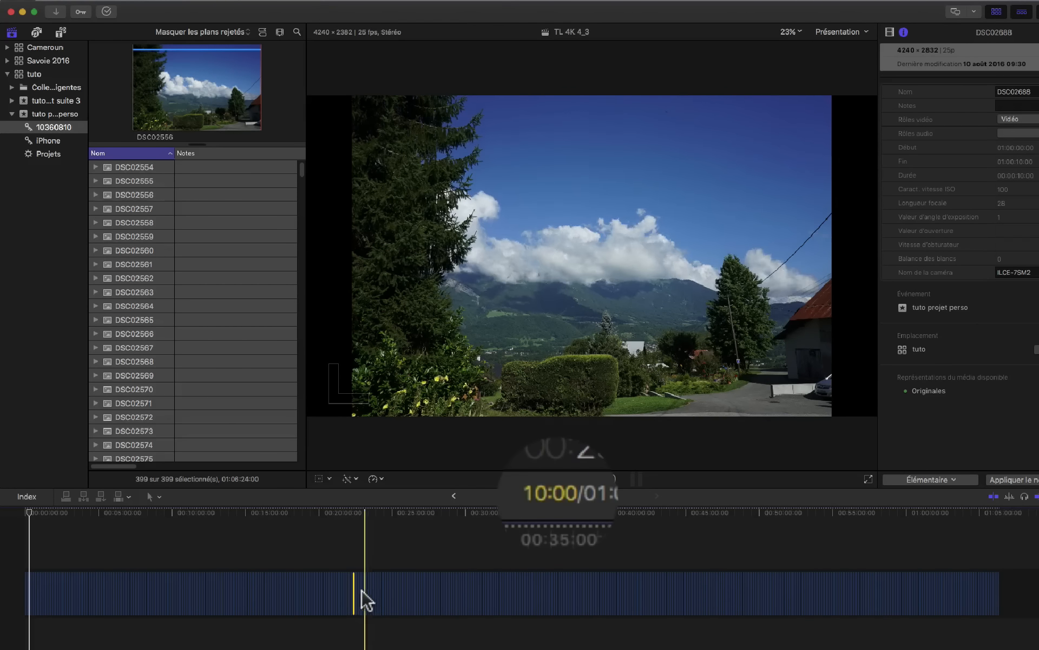
pyautogui.click(362, 591)
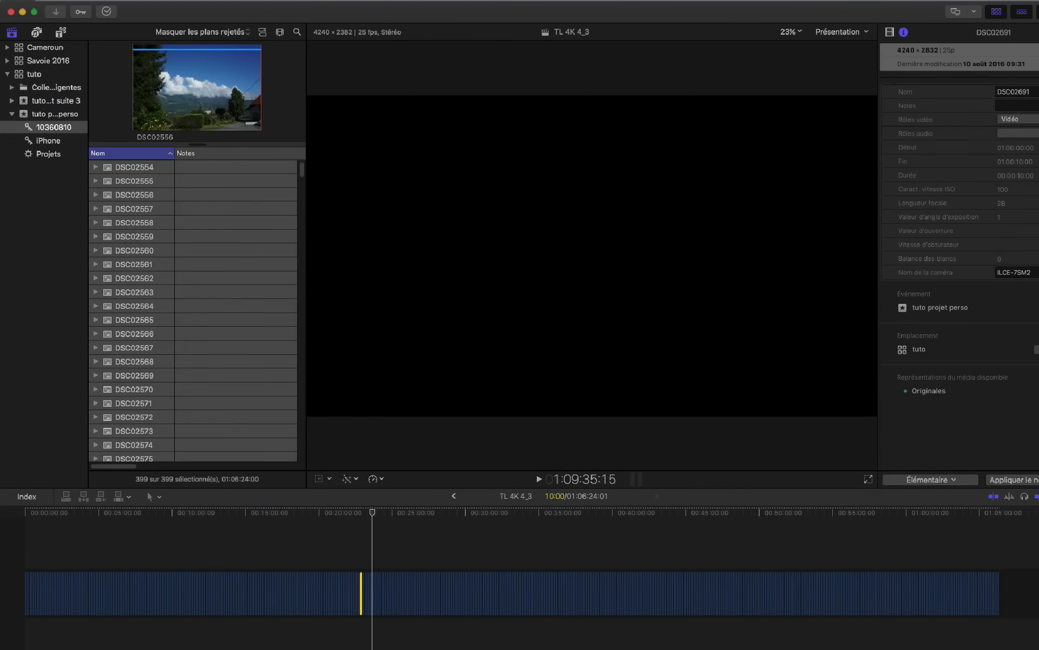
# - Select all the photos in the timeline and set their duration to 1 frame each
pyautogui.press('super+a')
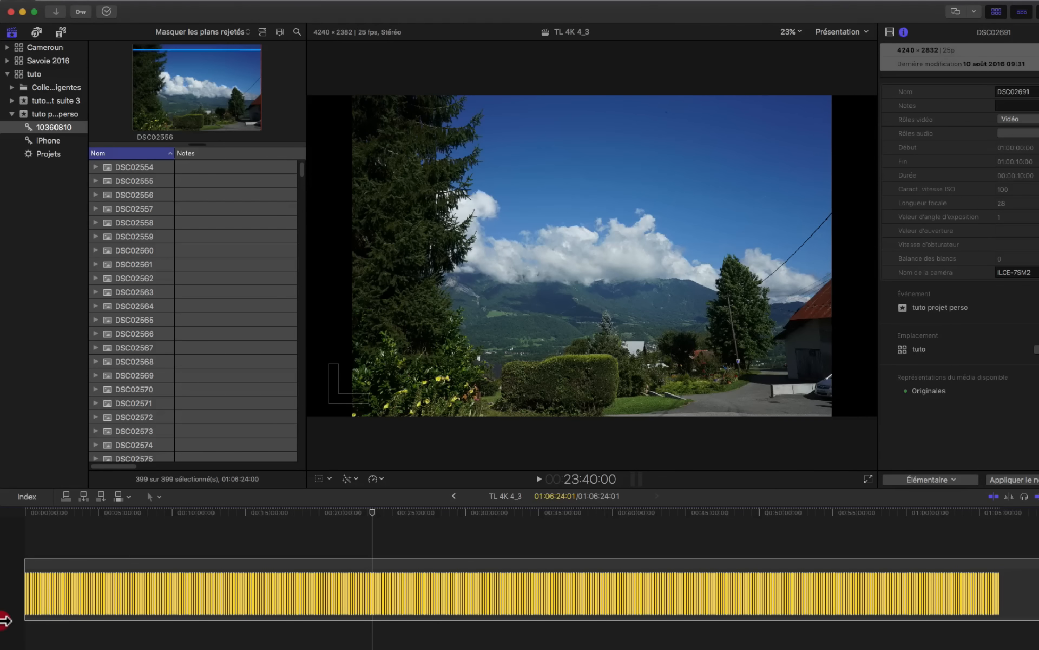
pyautogui.click(5, 619)
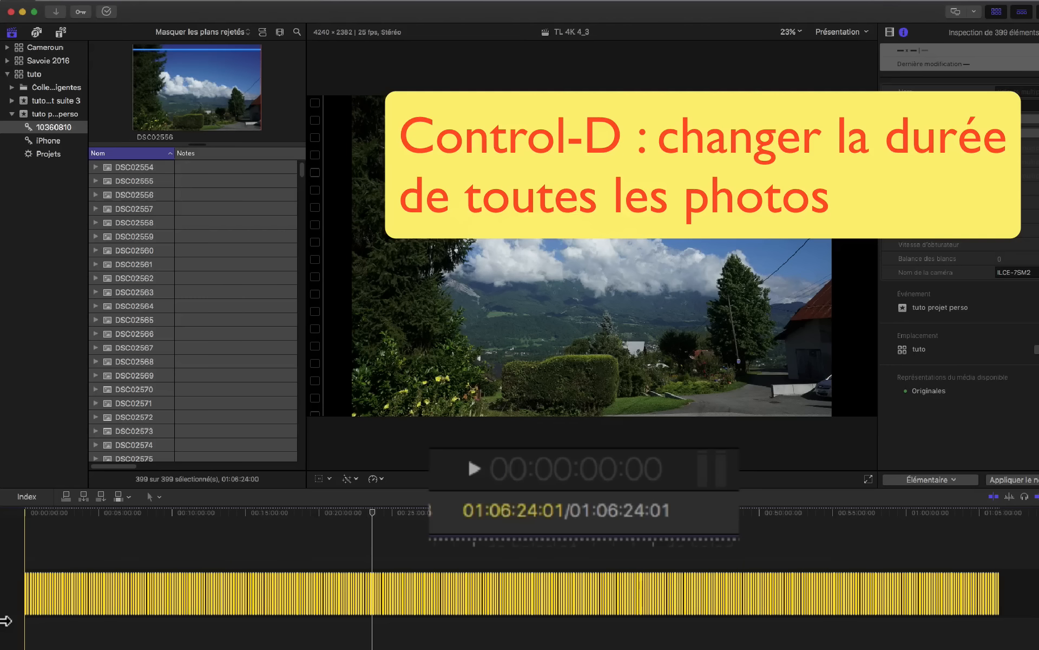
pyautogui.hotkey('ctrl', 'd')
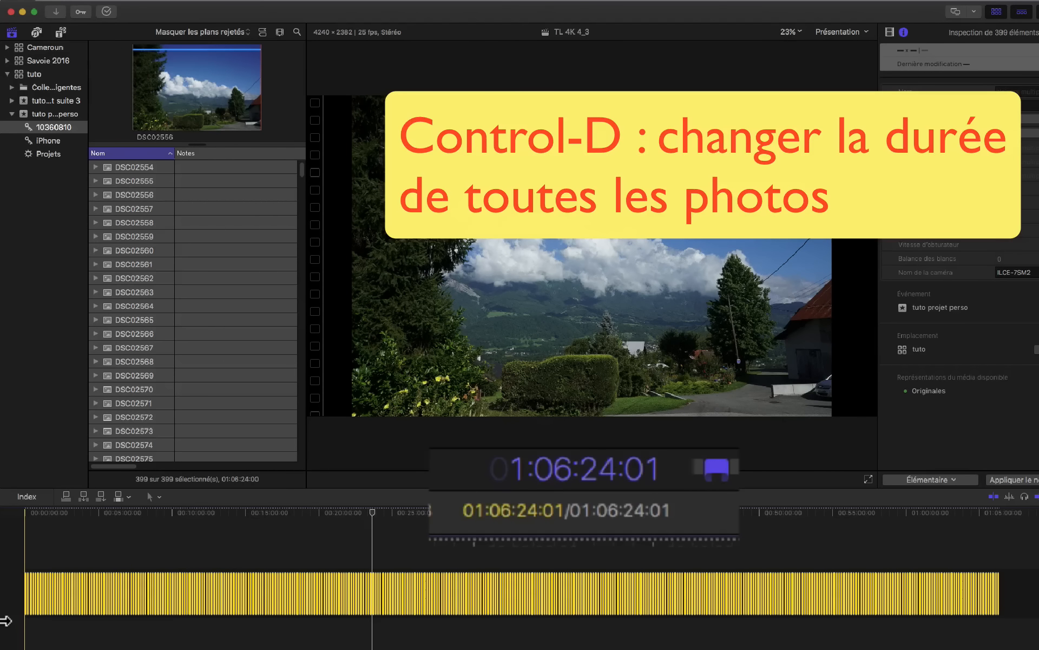
pyautogui.write('1')
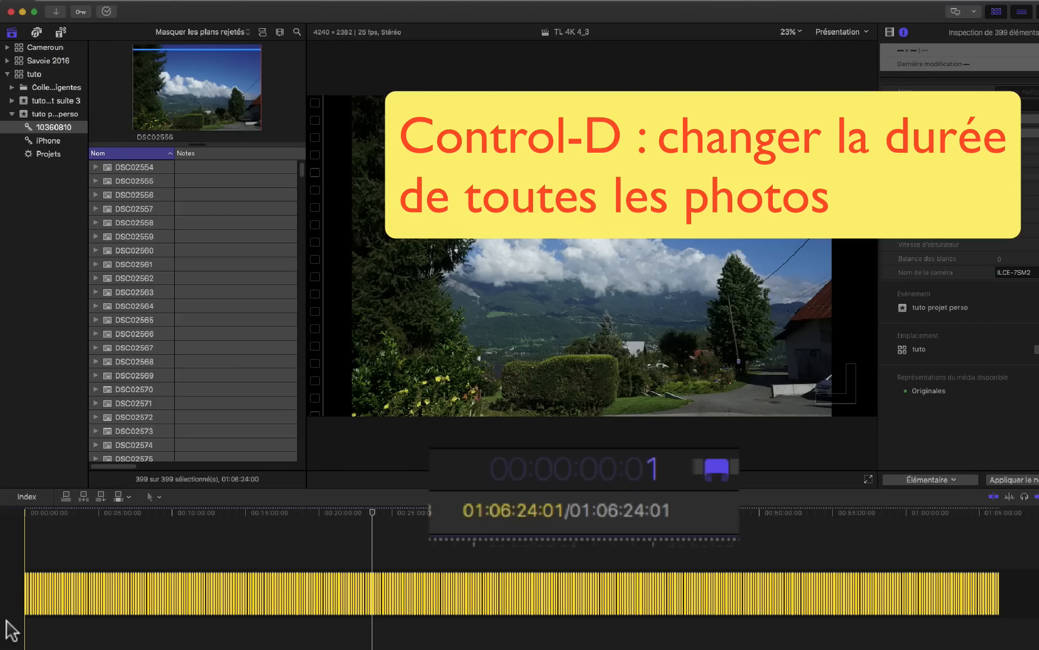
pyautogui.press('Return')
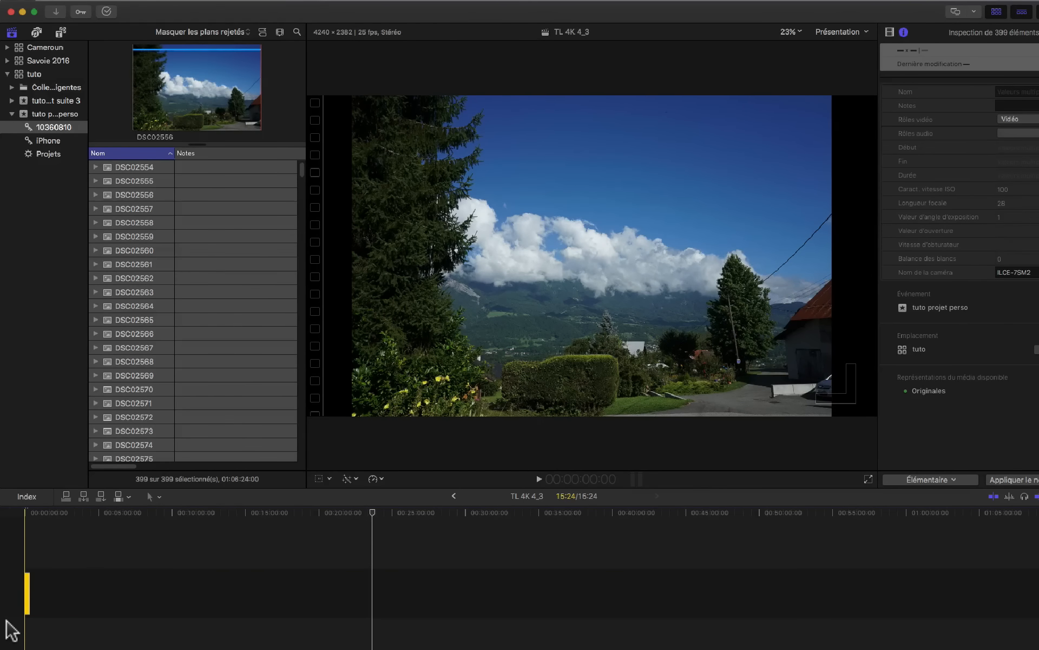
# - Fit the shortened time-lapse into the visible timeline, play it to check the motion, and clear the selection of all photos
pyautogui.hotkey('shift', 'z')
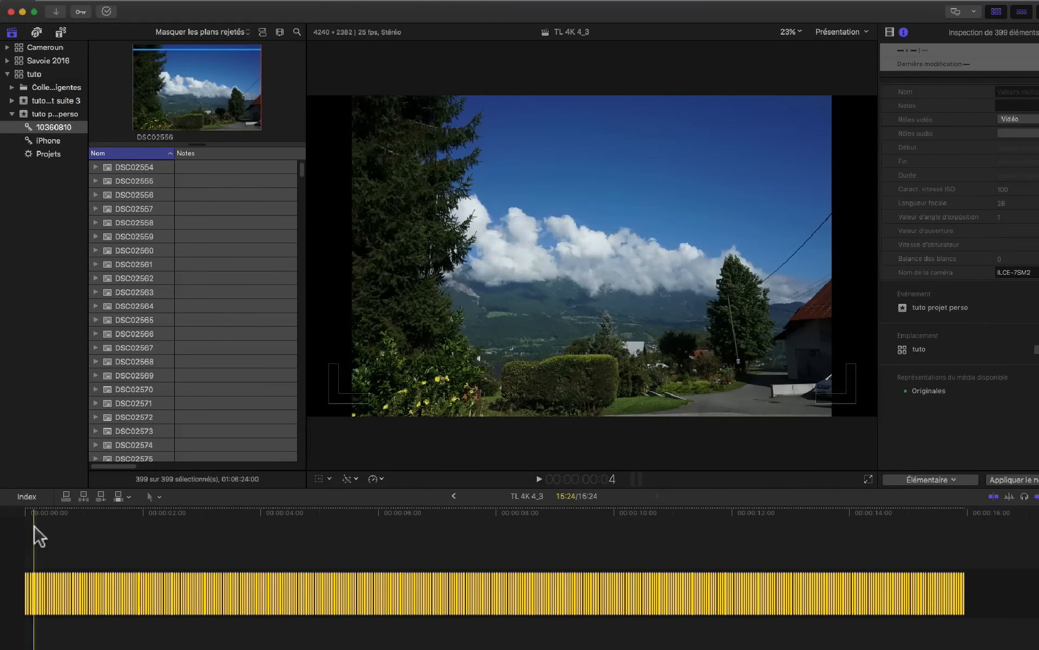
pyautogui.press('space')
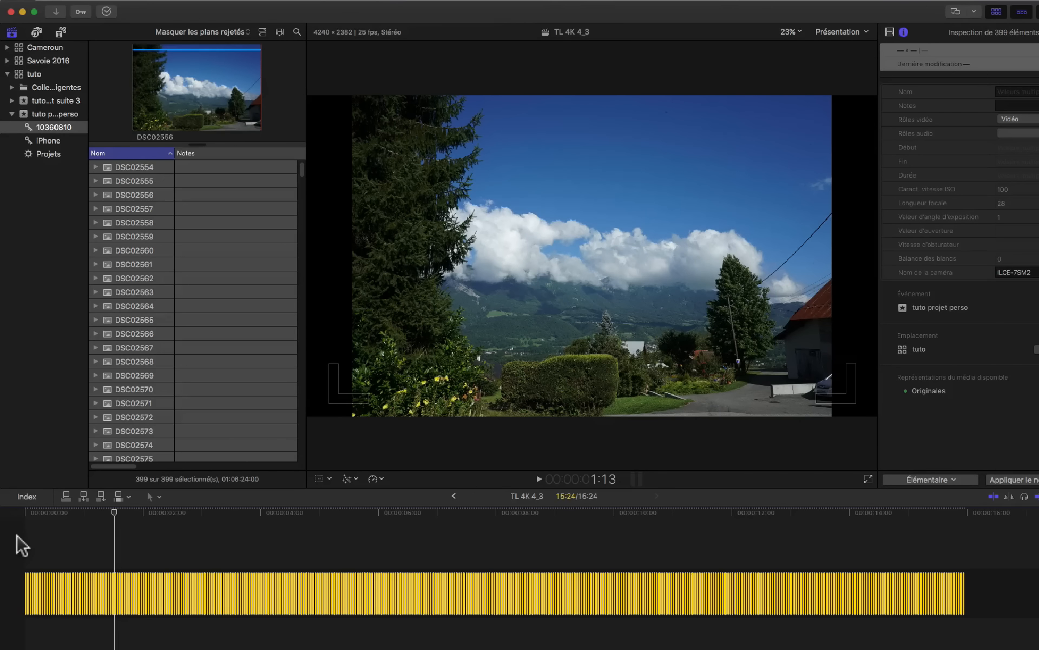
pyautogui.press('space')
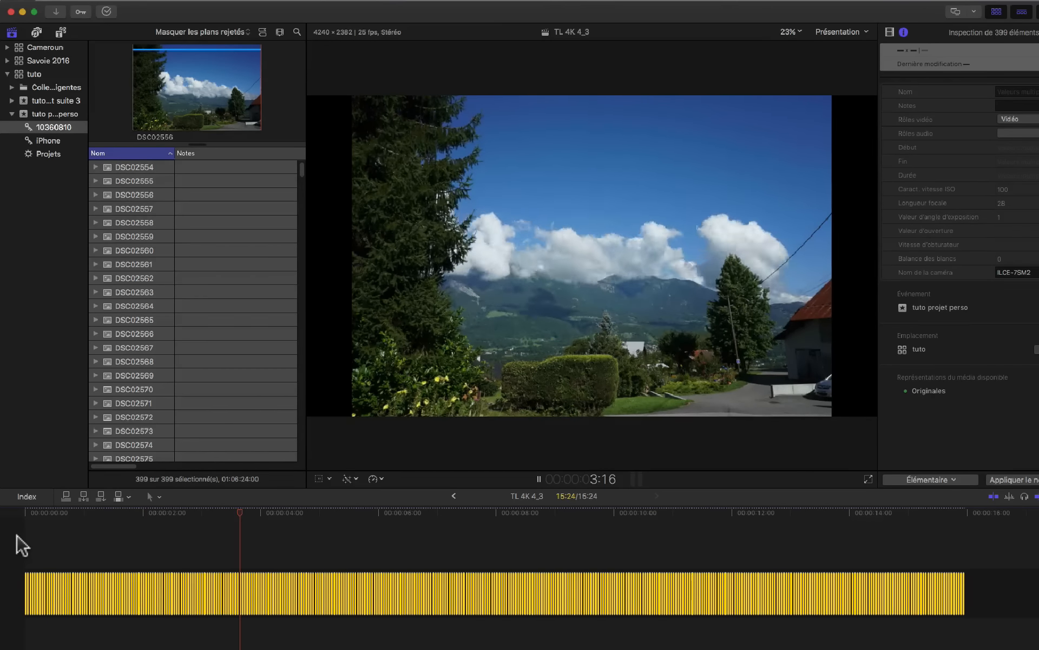
pyautogui.press('space')
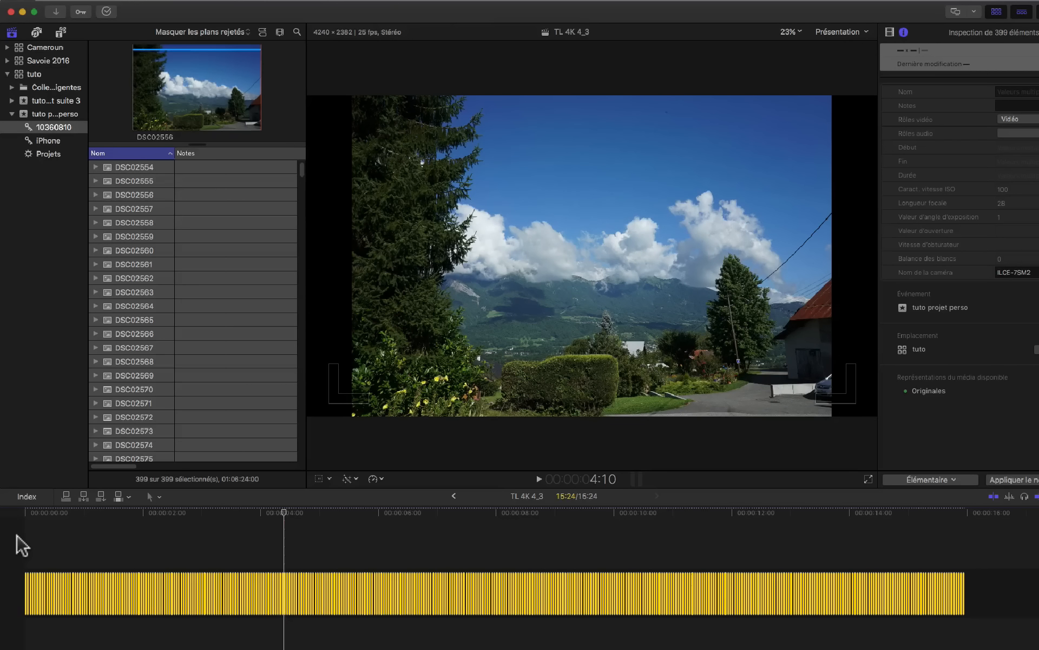
pyautogui.click(284, 568)
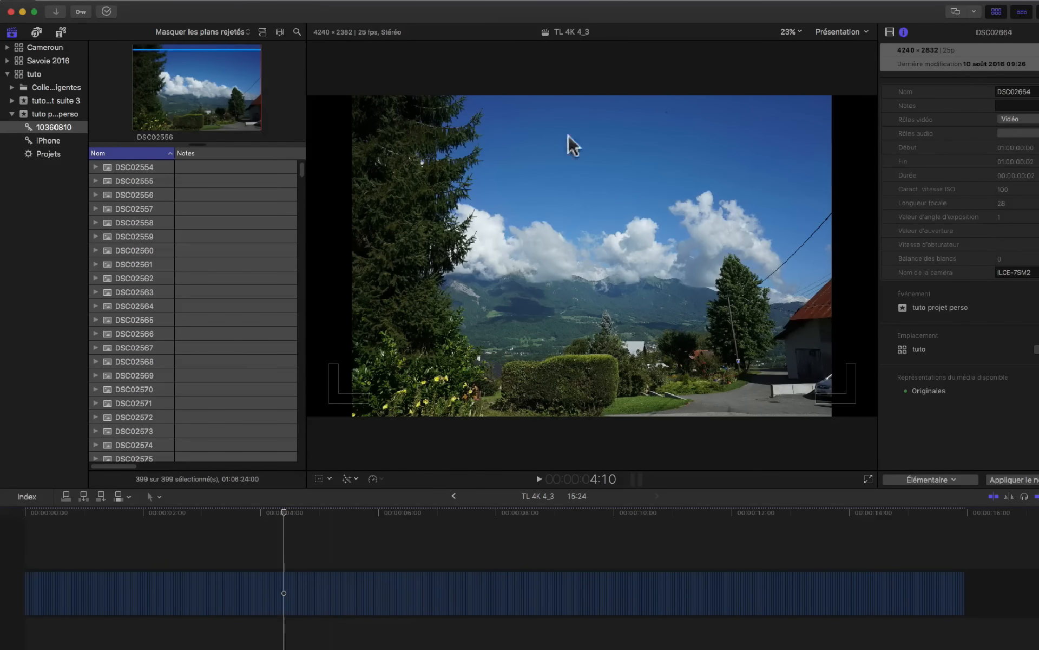
# - Check the resolution of the TL 4K 4_3 project, then select the source photo DSC02555 in the 10360810 collection
pyautogui.click(46, 155)
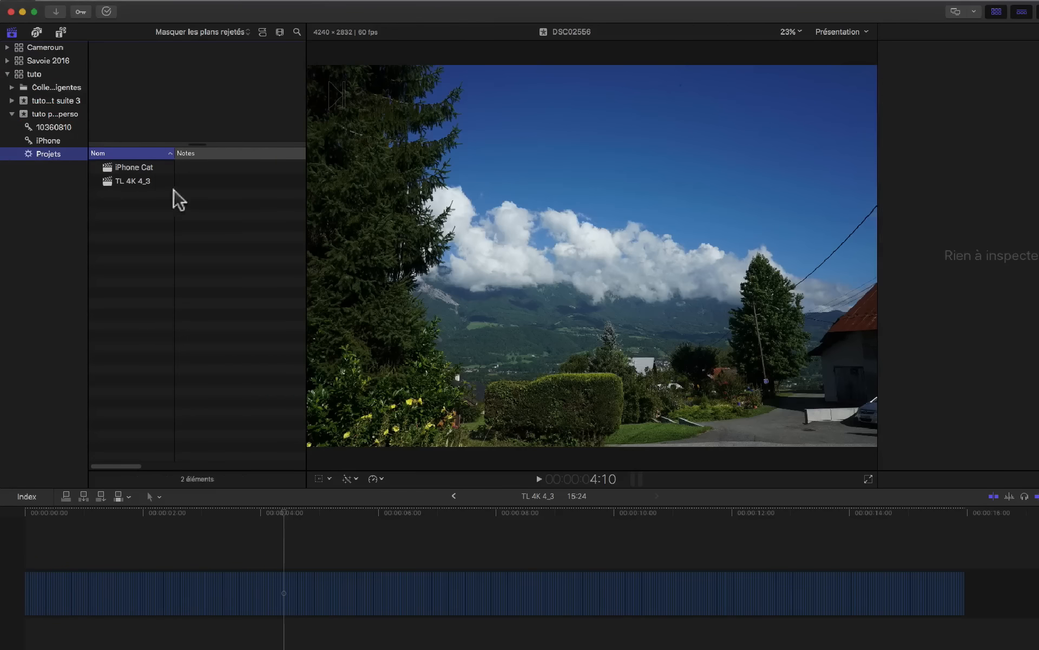
pyautogui.click(139, 182)
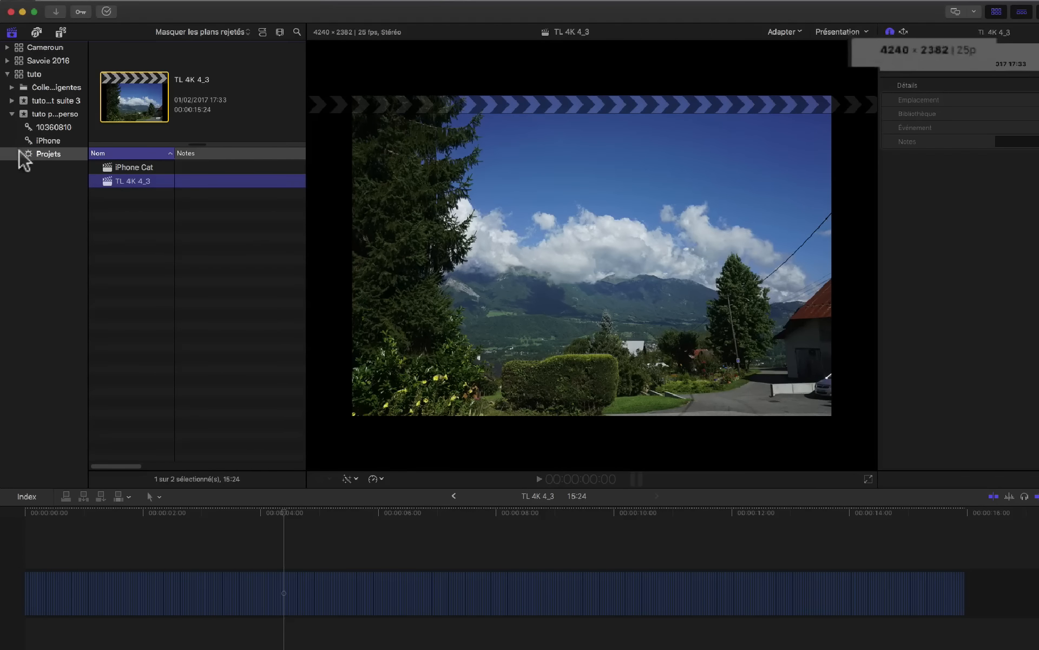
pyautogui.click(48, 127)
pyautogui.click(135, 182)
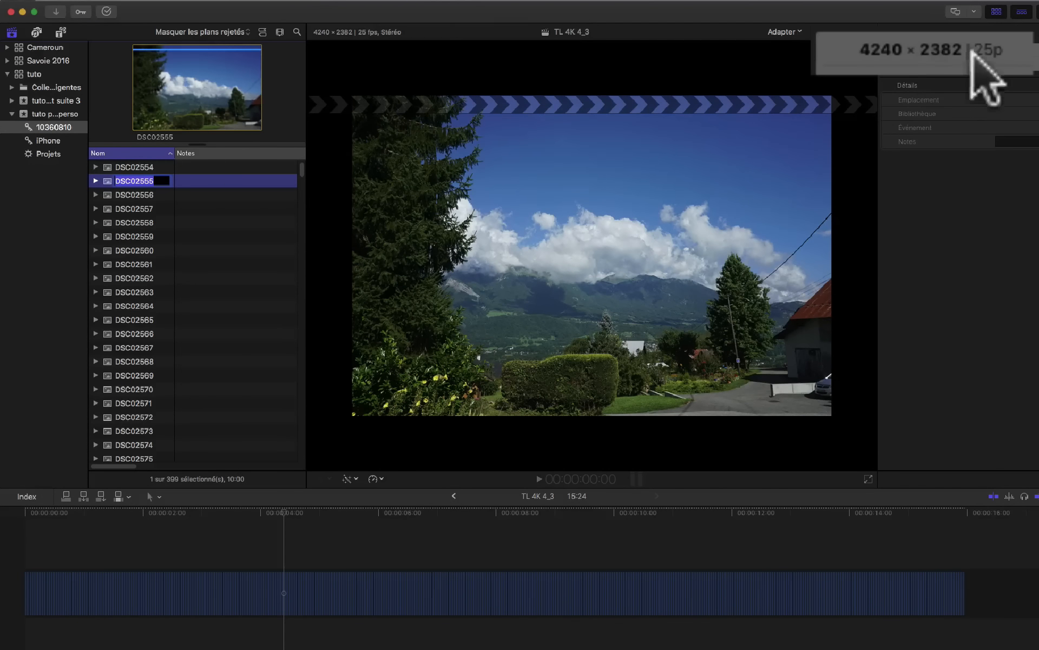
# - Start a ProRes export of the TL 4K 4_3 project and examine the video codecs available in its settings
pyautogui.click(334, 550)
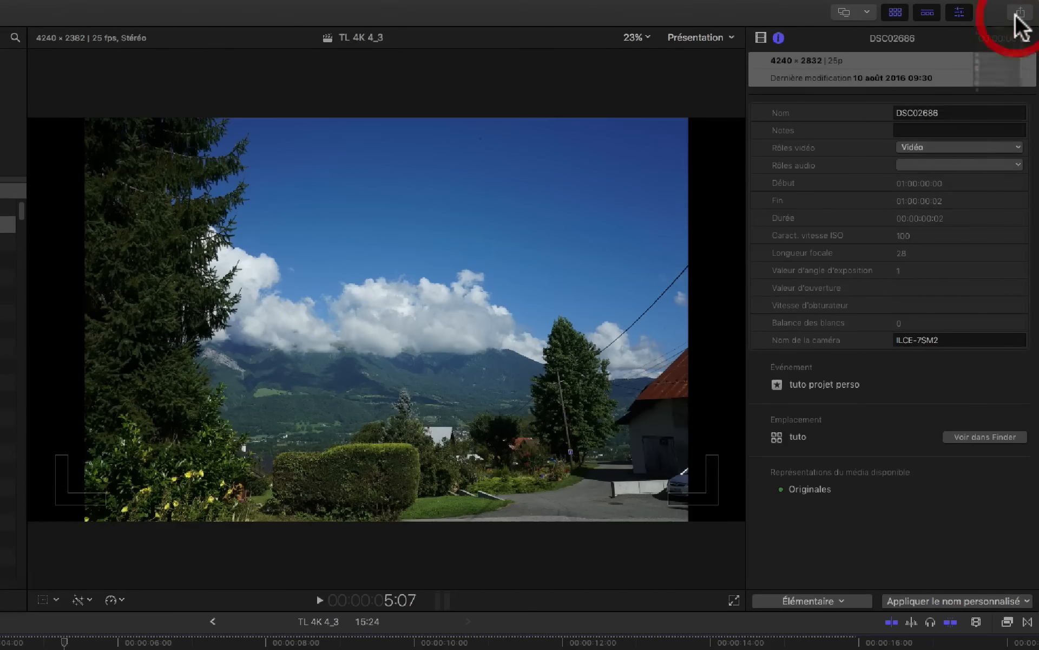
pyautogui.click(1021, 16)
pyautogui.click(929, 60)
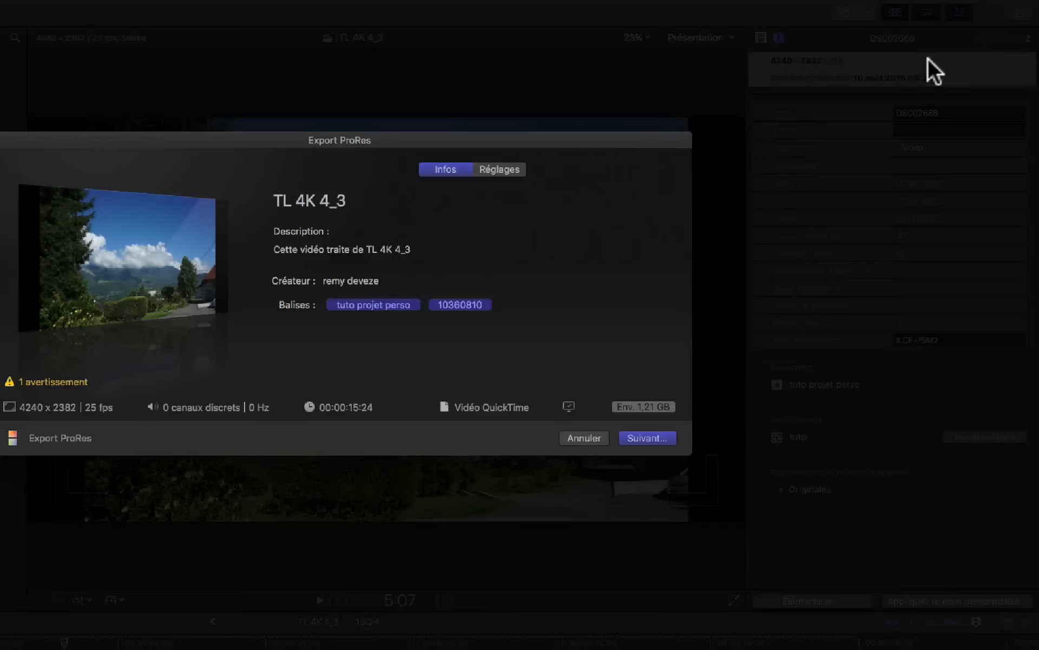
pyautogui.click(496, 170)
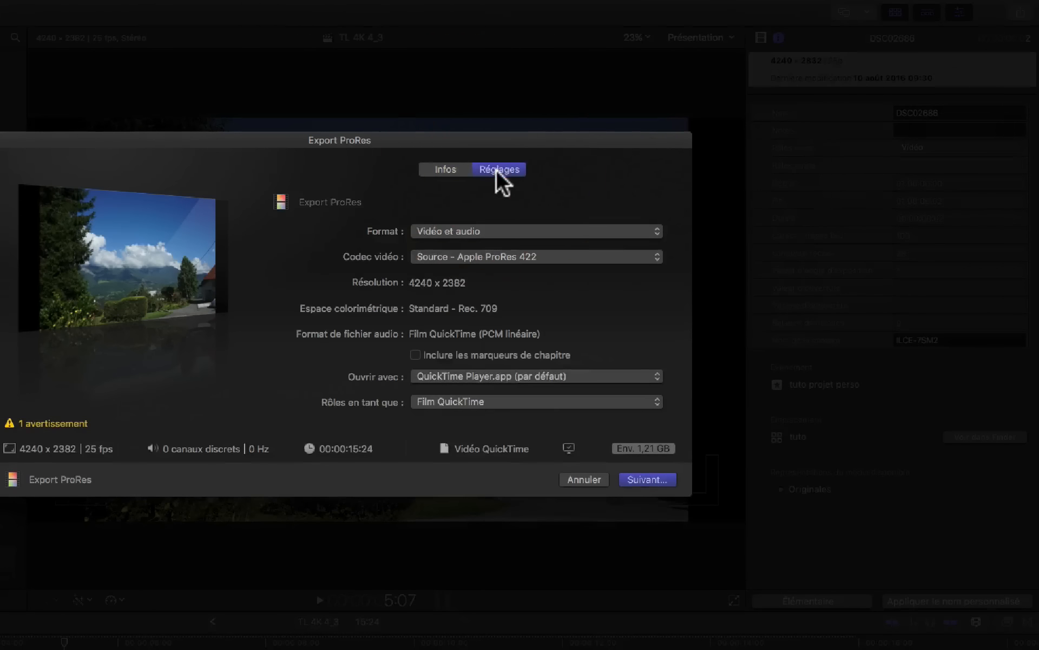
pyautogui.click(490, 259)
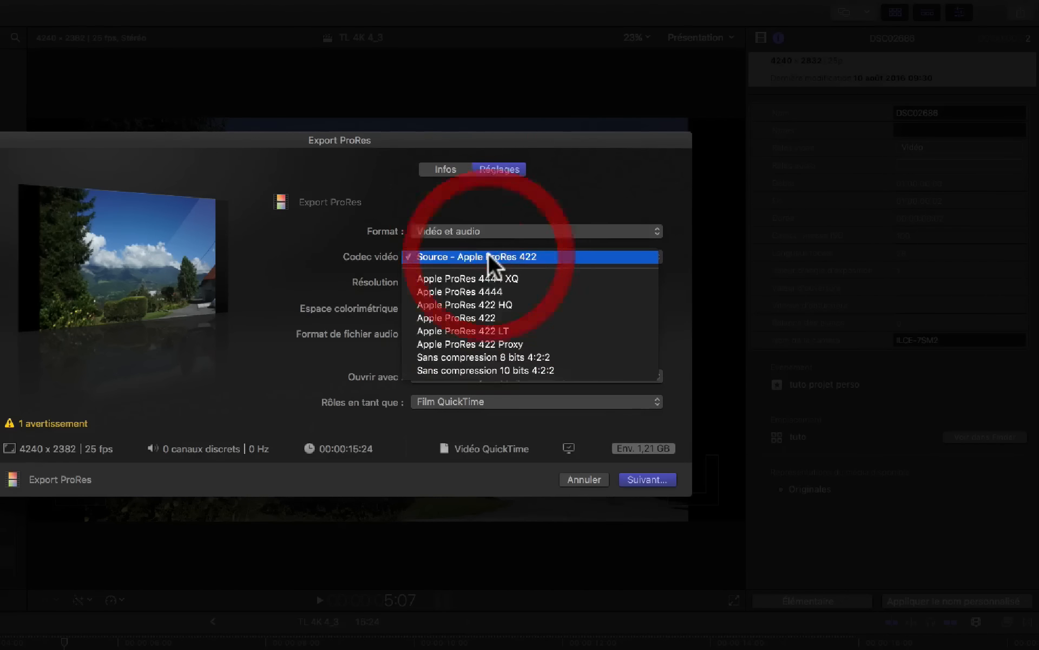
pyautogui.click(309, 278)
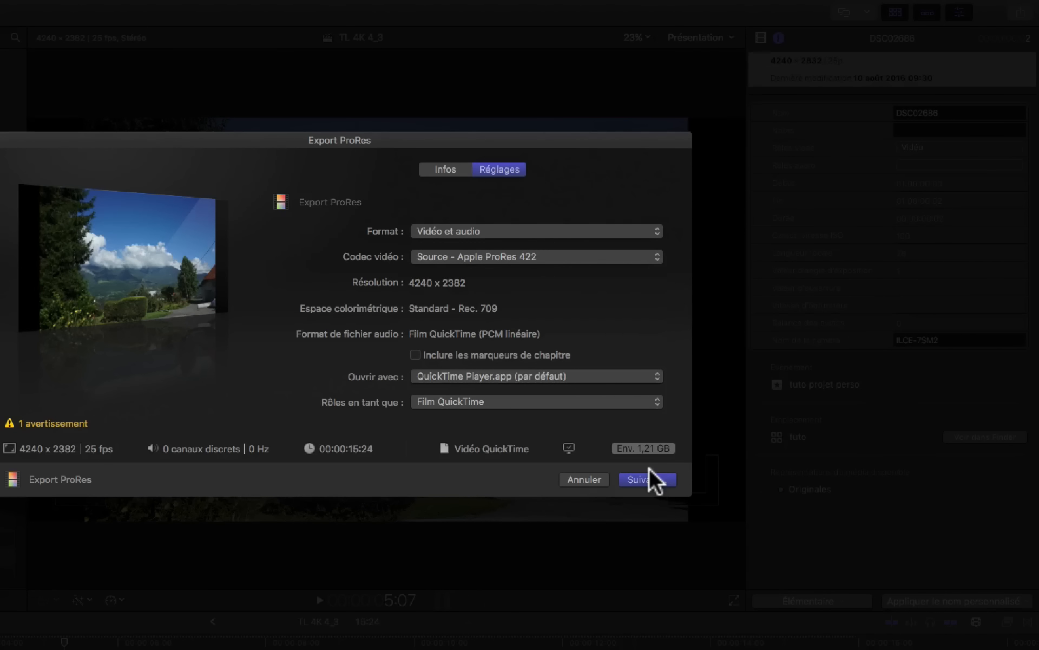
# - Export as Vidéo seulement to the Desktop under the name TL 4K 4_3, and close the exported movie's playback window
pyautogui.click(476, 238)
pyautogui.click(480, 242)
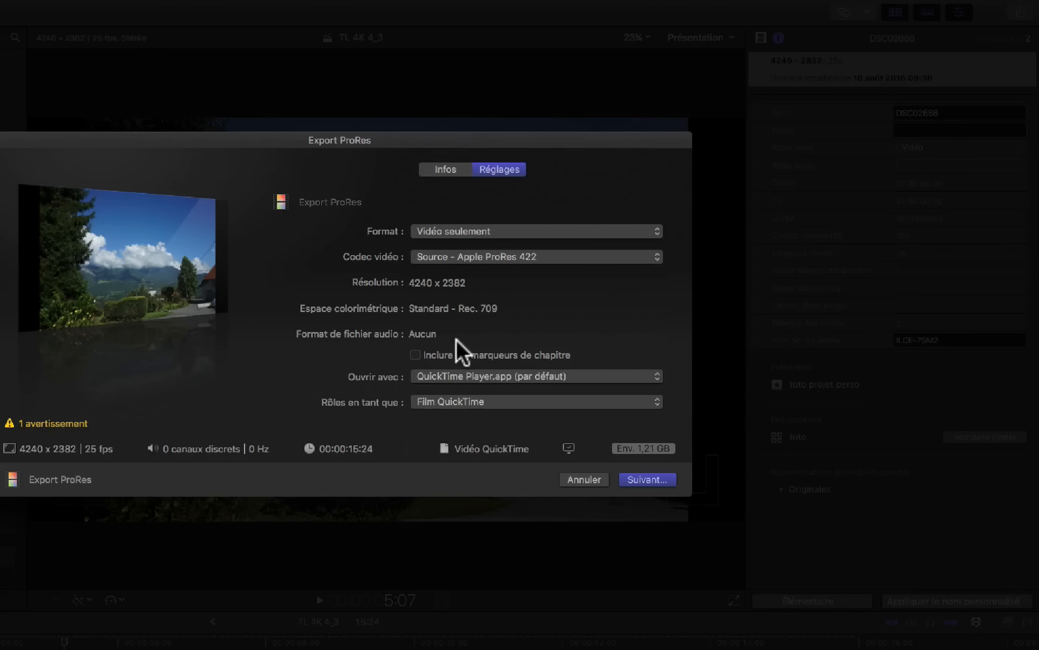
pyautogui.click(656, 484)
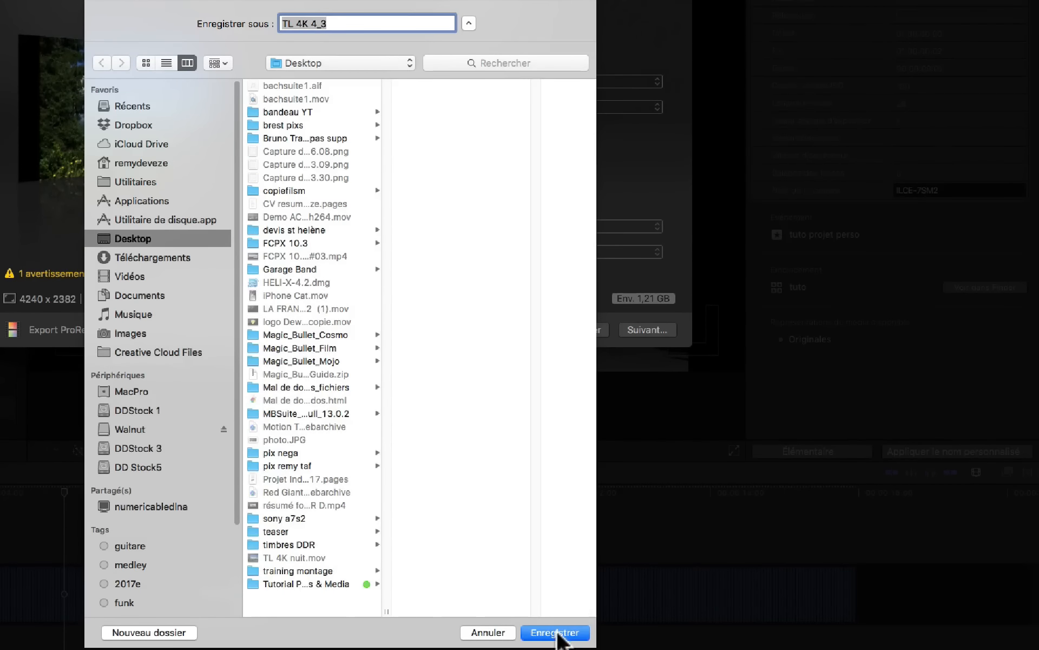
pyautogui.click(556, 633)
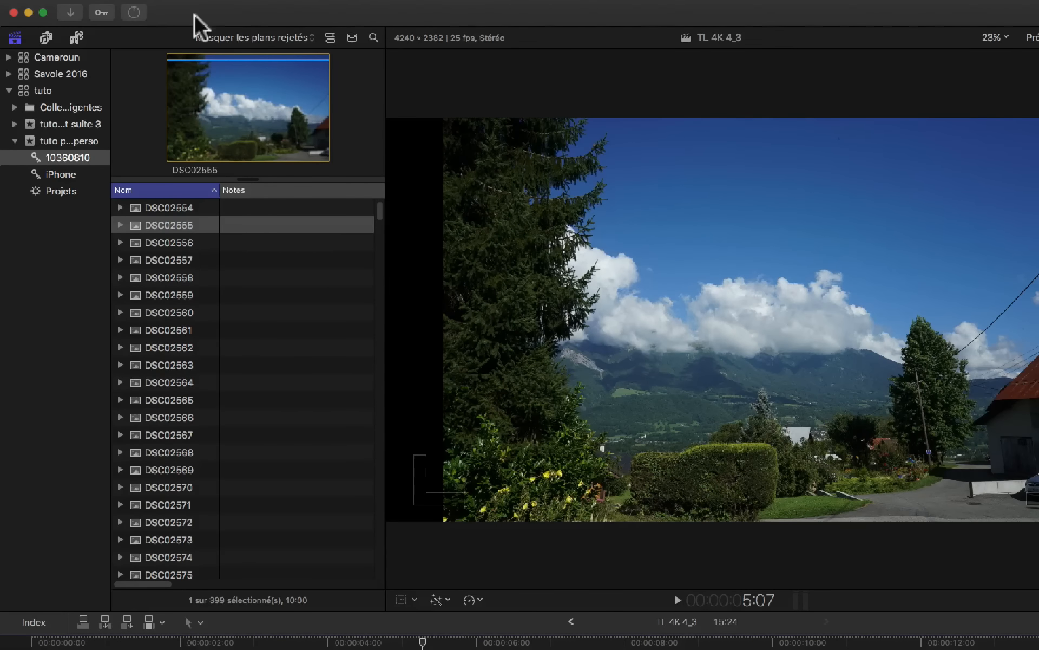
pyautogui.click(134, 13)
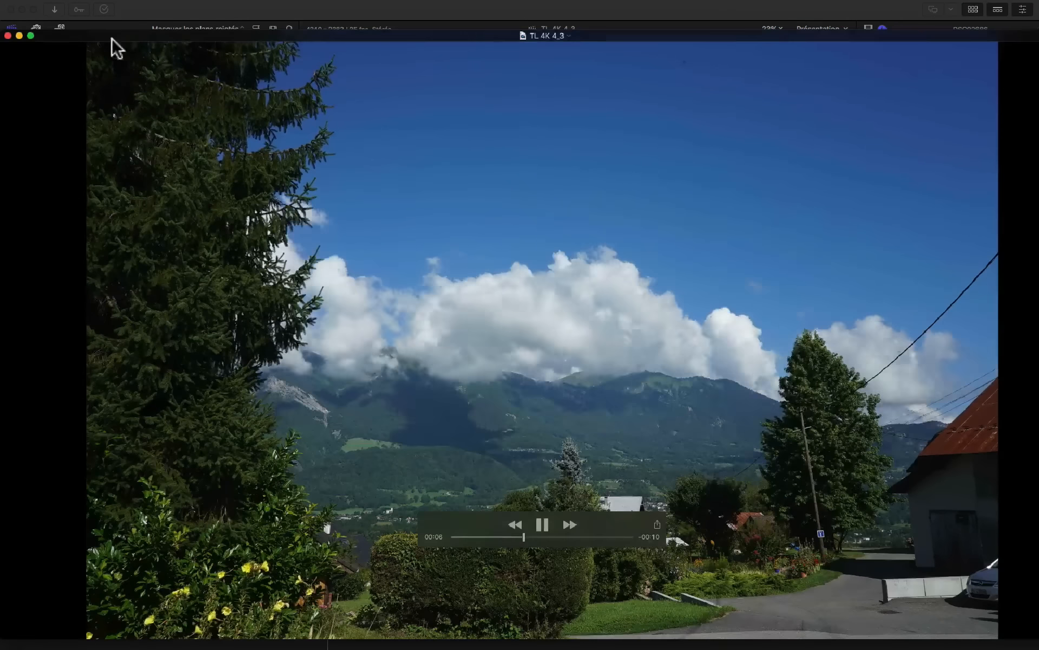
pyautogui.click(8, 35)
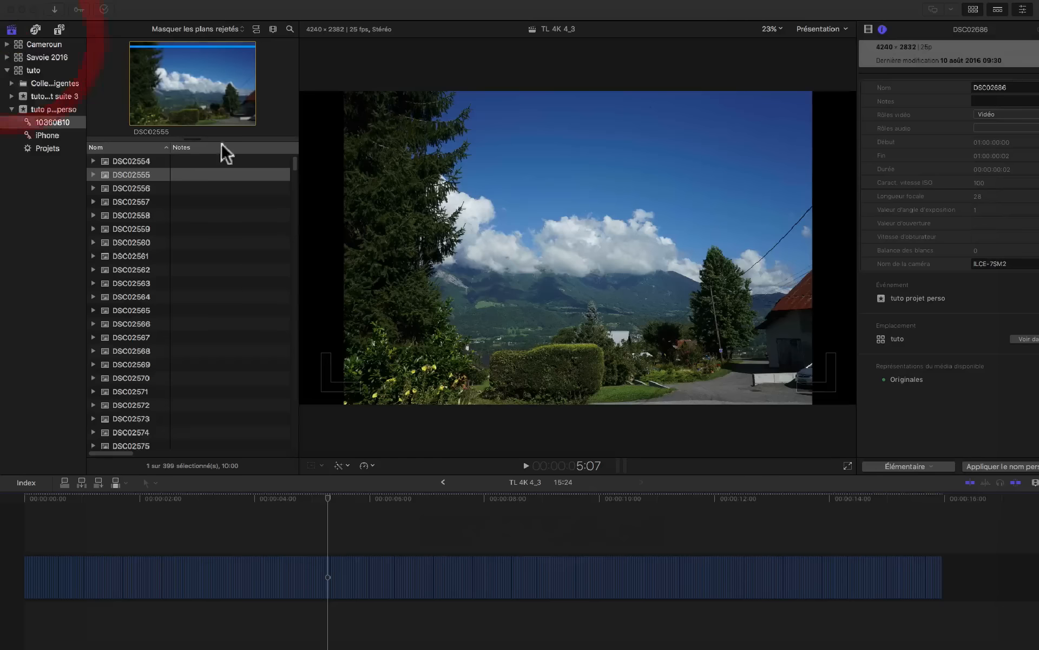
# - Import TL 4K 4_3.mov from the Desktop into the tuto projet perso event and select the imported clip in the 10360810 collection
pyautogui.click(51, 109)
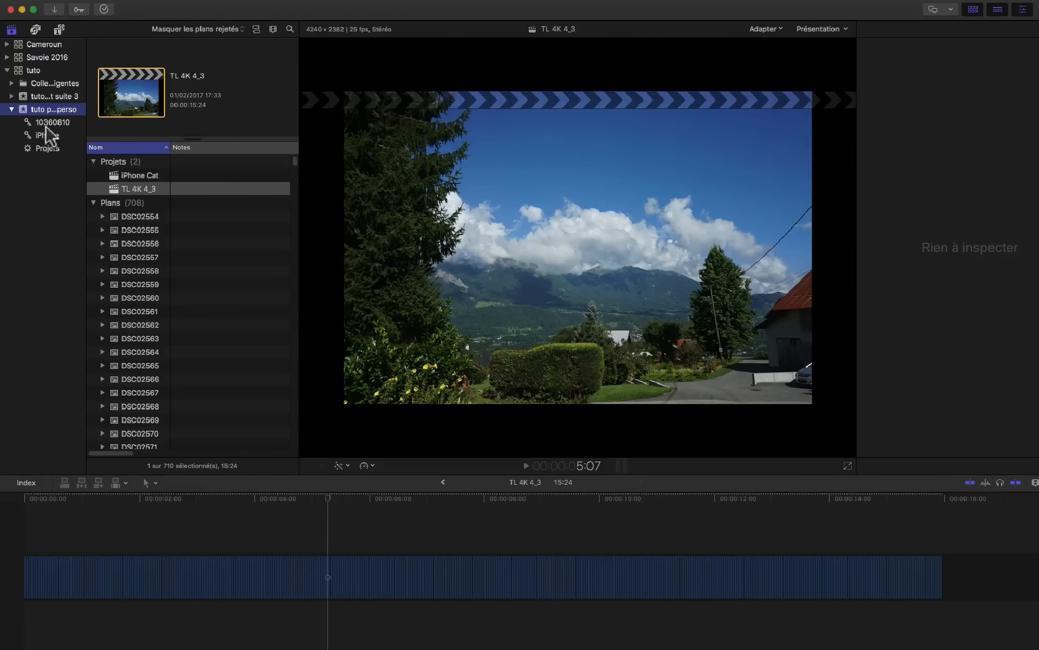
pyautogui.click(46, 122)
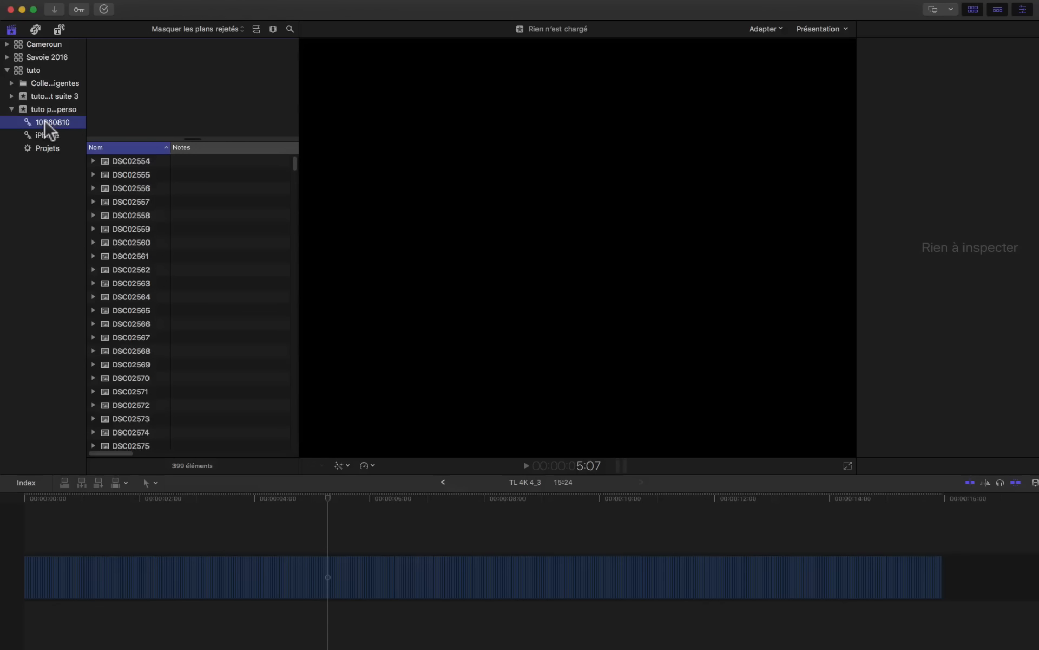
pyautogui.click(53, 8)
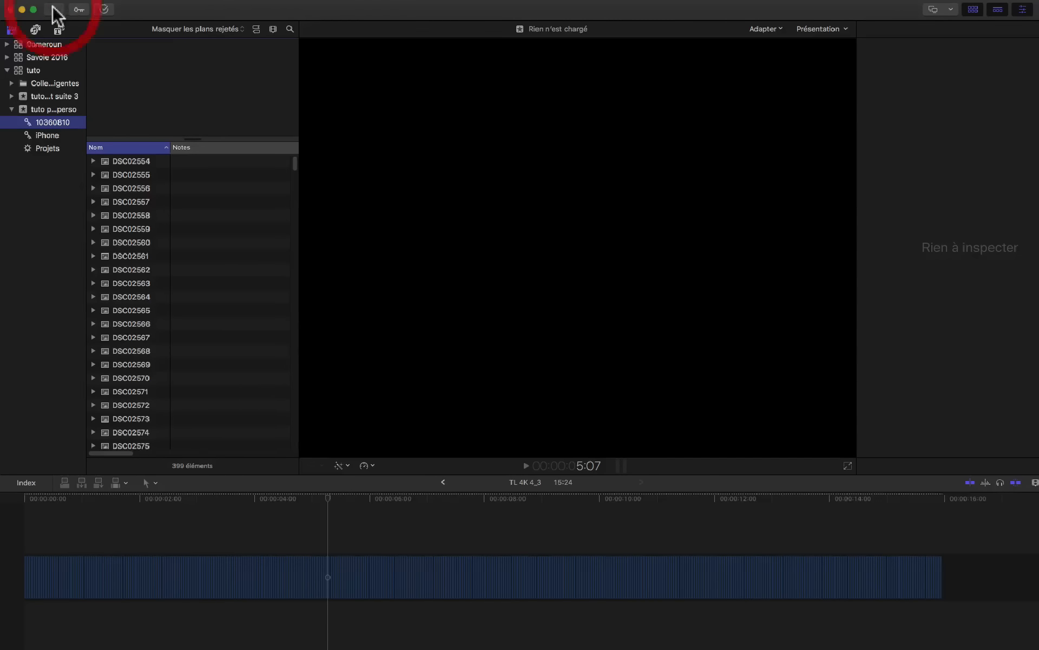
pyautogui.scroll(-5, 250, 550)
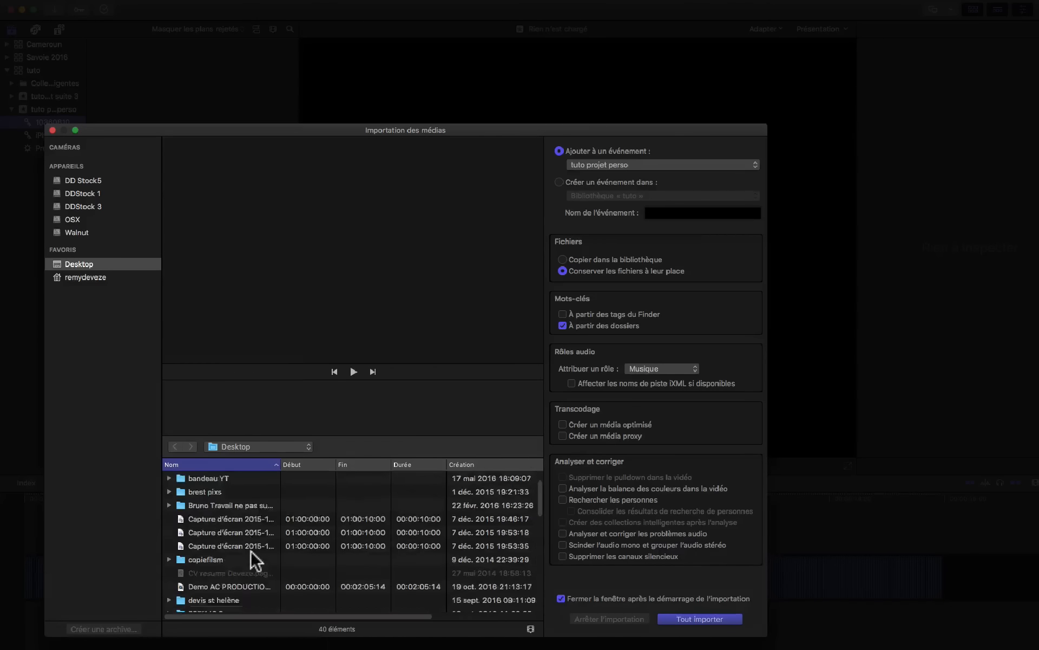
pyautogui.scroll(-10, 251, 550)
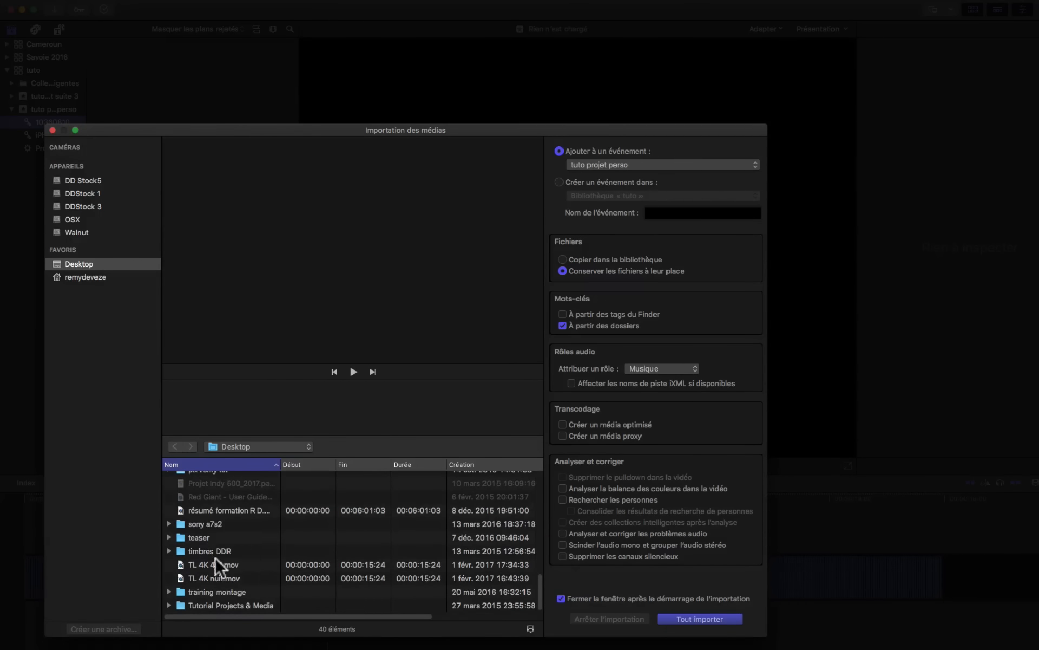
pyautogui.click(206, 564)
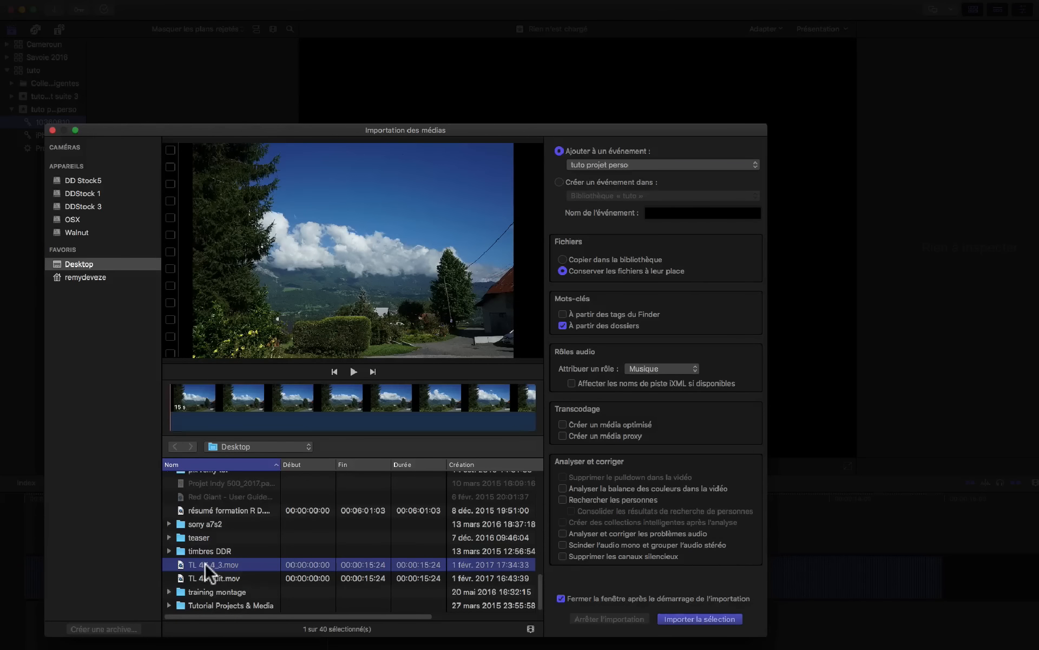
pyautogui.click(706, 620)
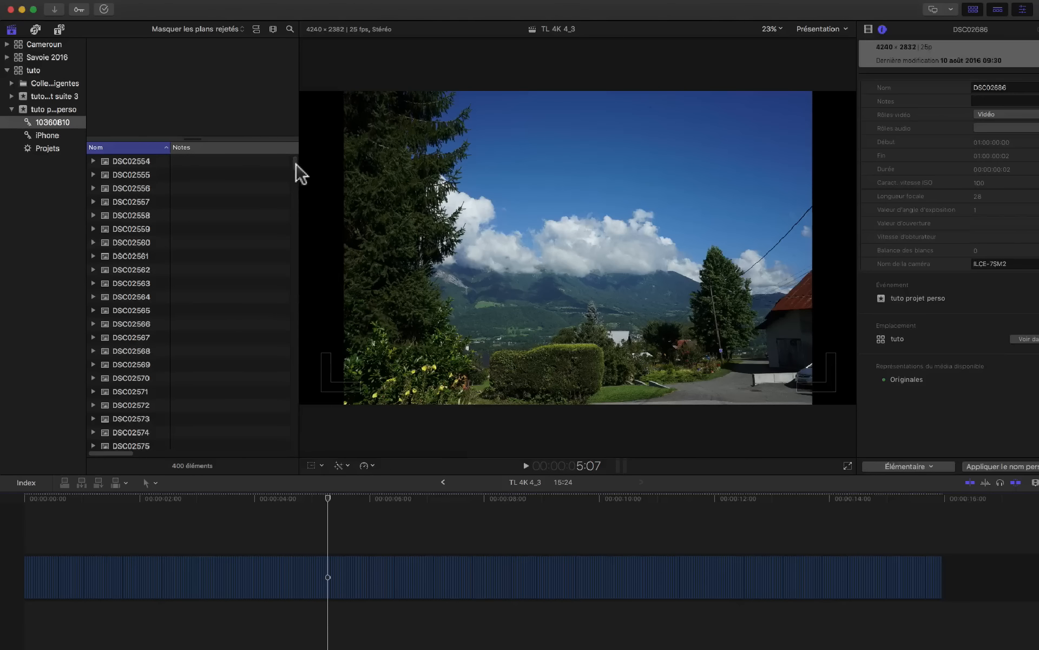
pyautogui.moveTo(297, 170); pyautogui.dragTo(294, 501)
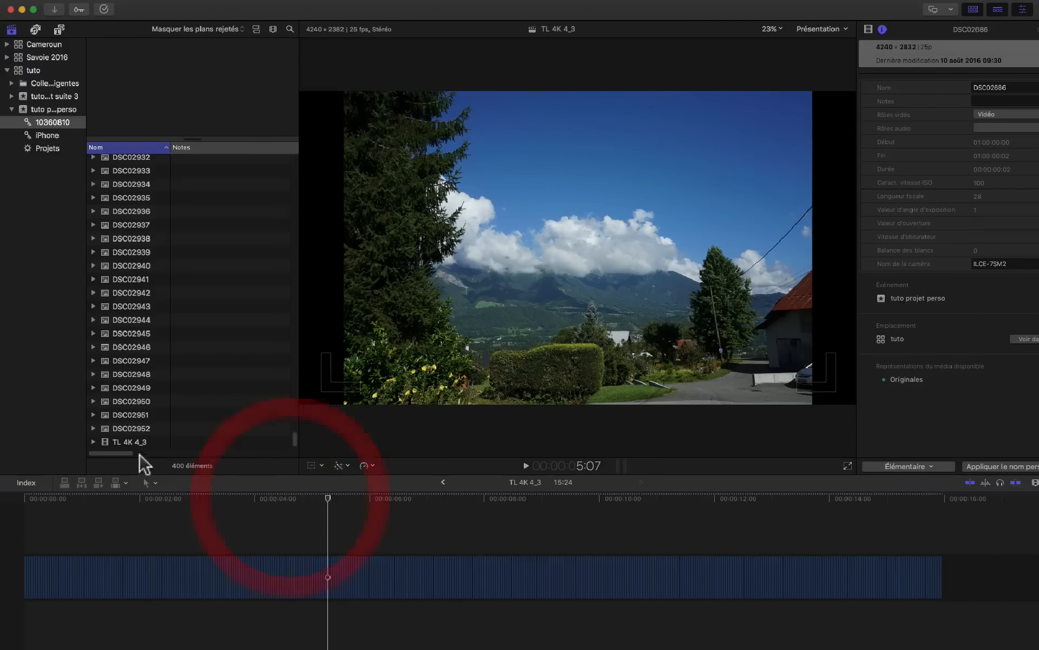
pyautogui.click(127, 445)
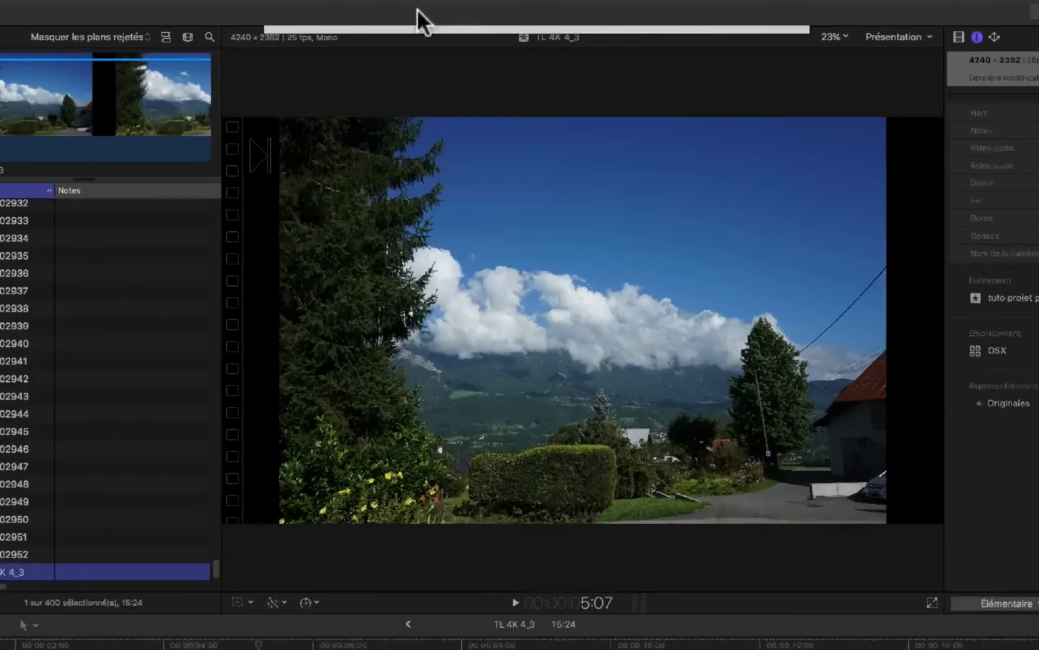
# - Create a 1080p HD project at 1920x1080 and 25p named TL 1080p nuages in the tuto projet perso event
pyautogui.press('super+n')
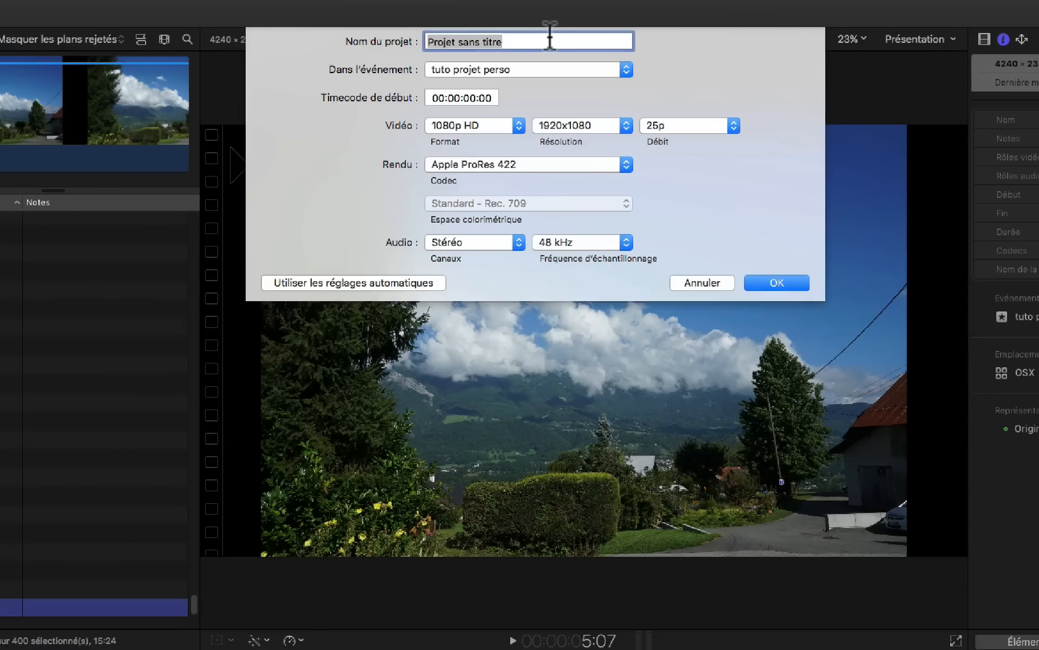
pyautogui.write('TL 10')
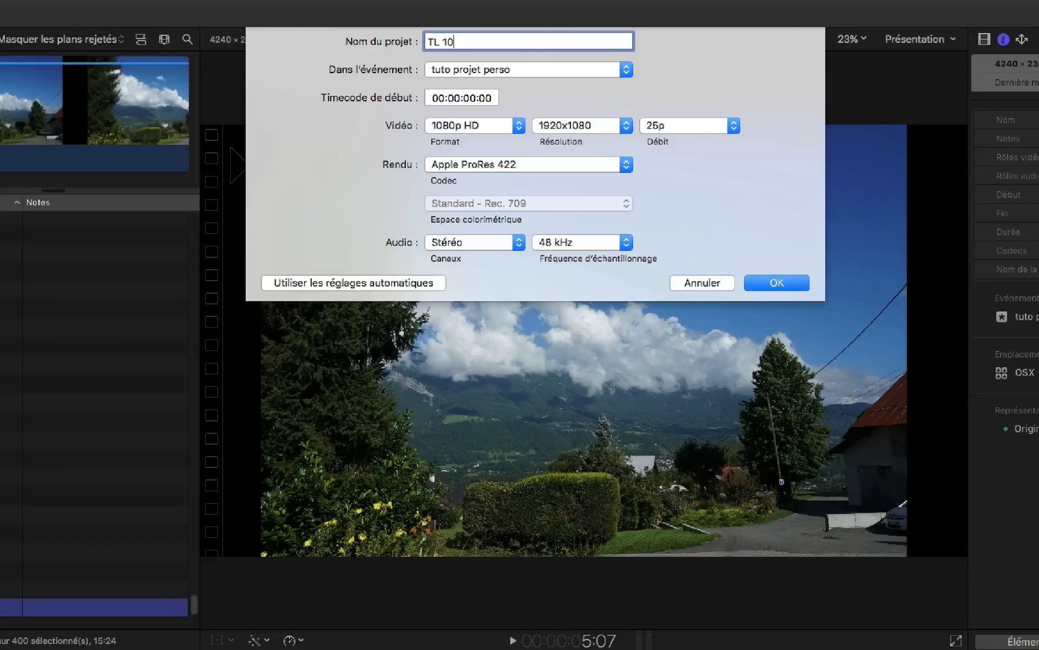
pyautogui.write('80p nuages')
pyautogui.click(762, 282)
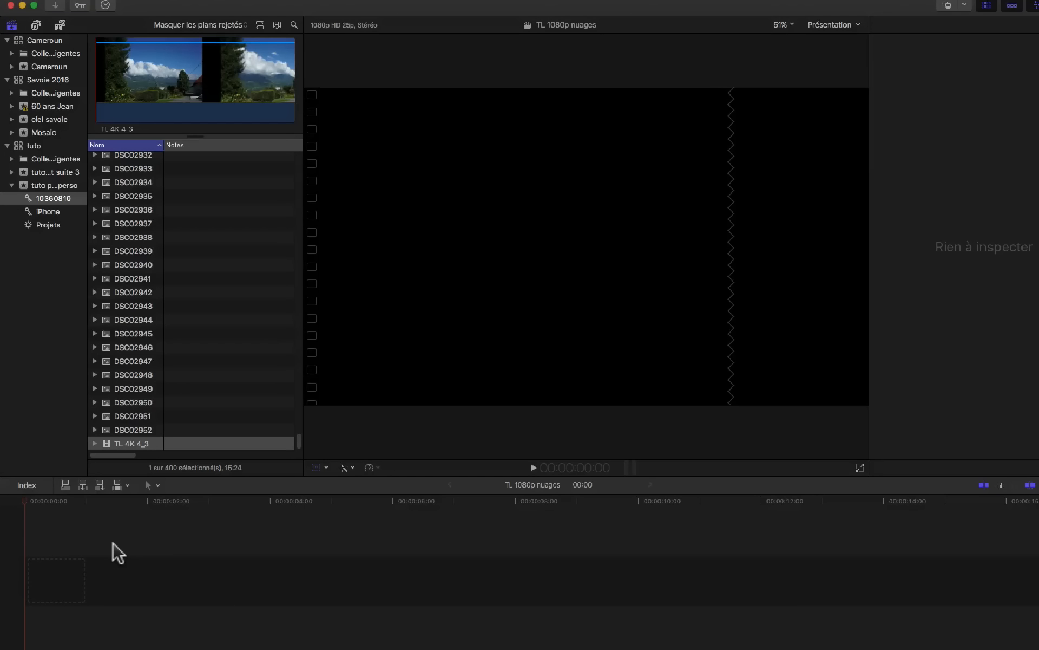
# - Append the photo DSC02948 to the TL 1080p nuages timeline and select it there
pyautogui.click(119, 374)
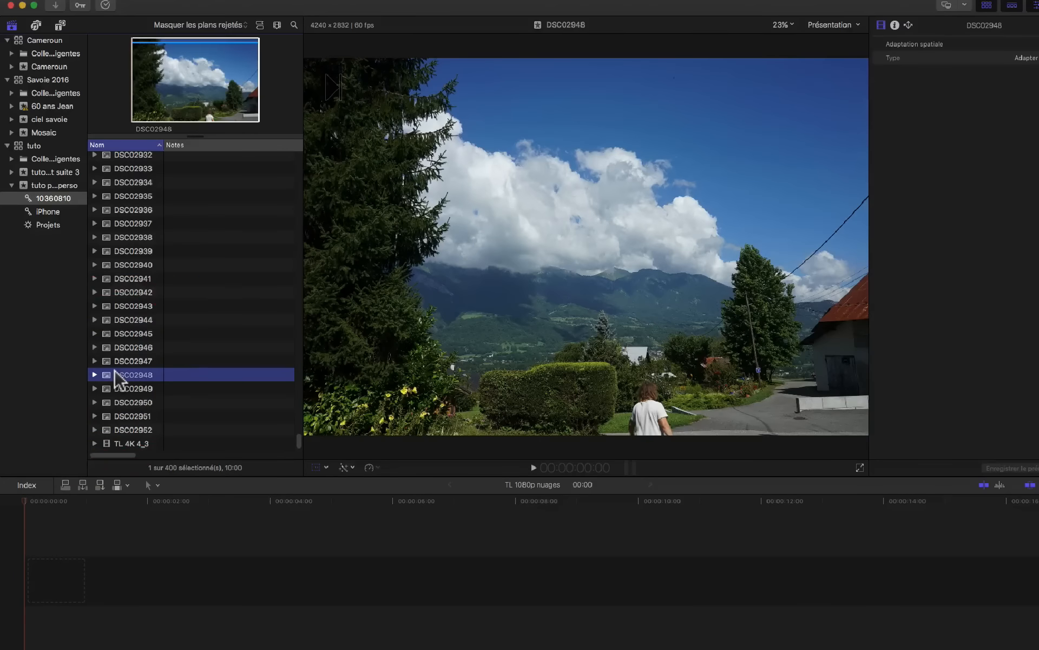
pyautogui.press('e')
pyautogui.click(269, 504)
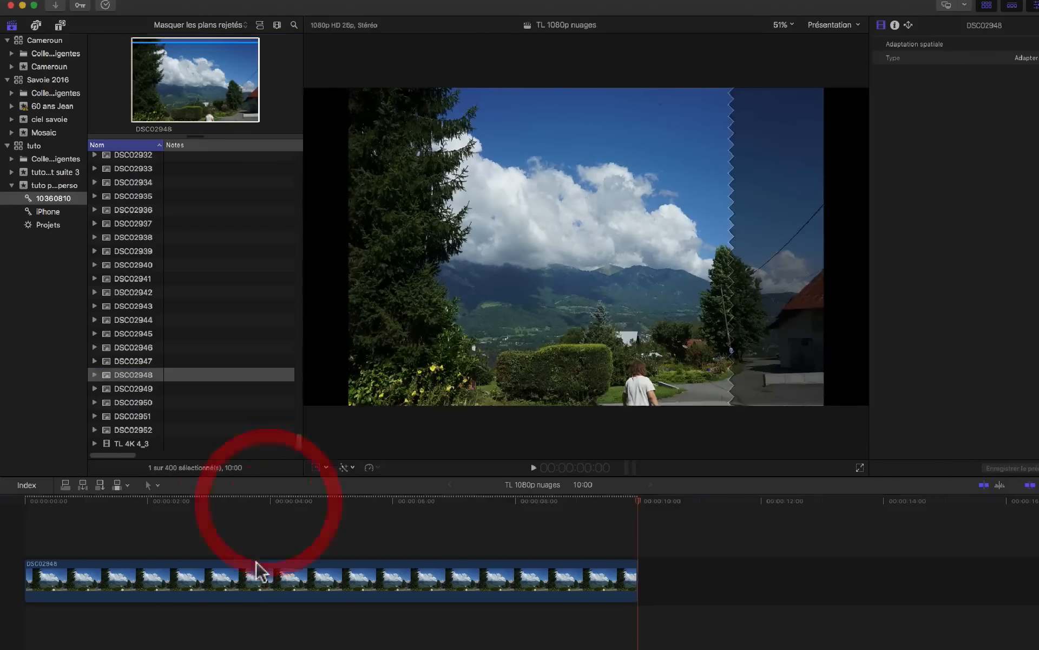
pyautogui.click(259, 571)
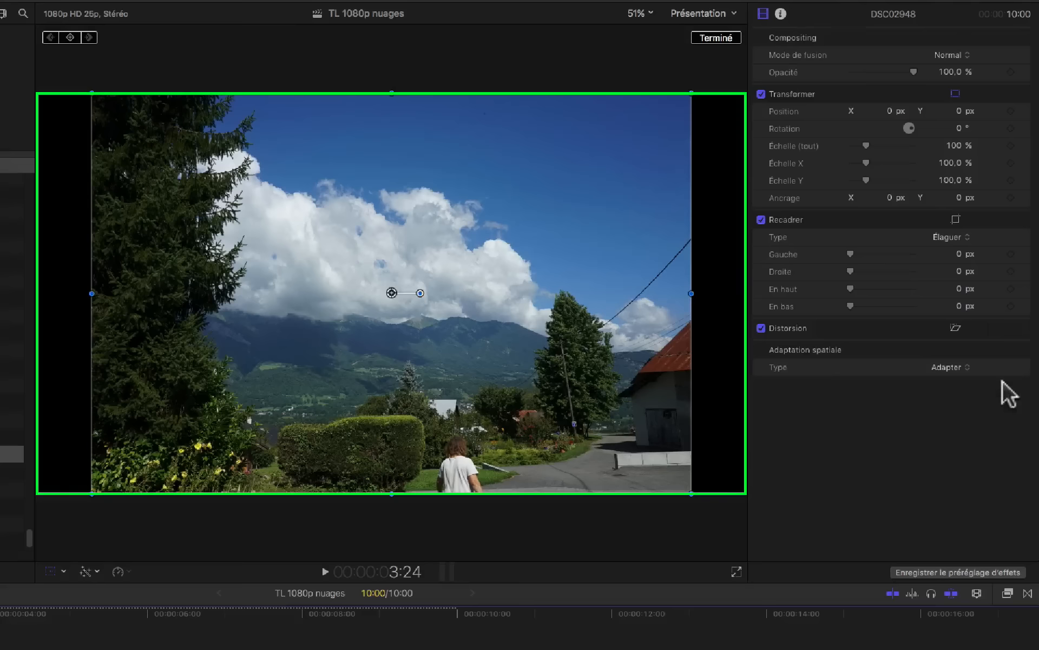
# - Set the photo's spatial conform to Remplir and shift the image down to a Y position of about -86.5 px
pyautogui.click(946, 367)
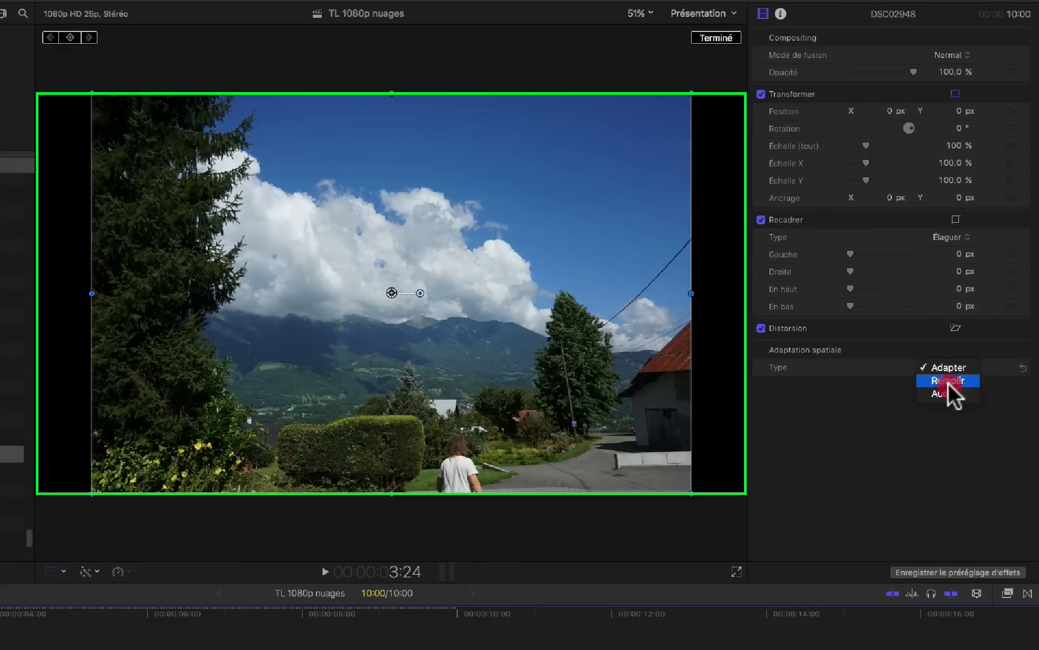
pyautogui.click(948, 381)
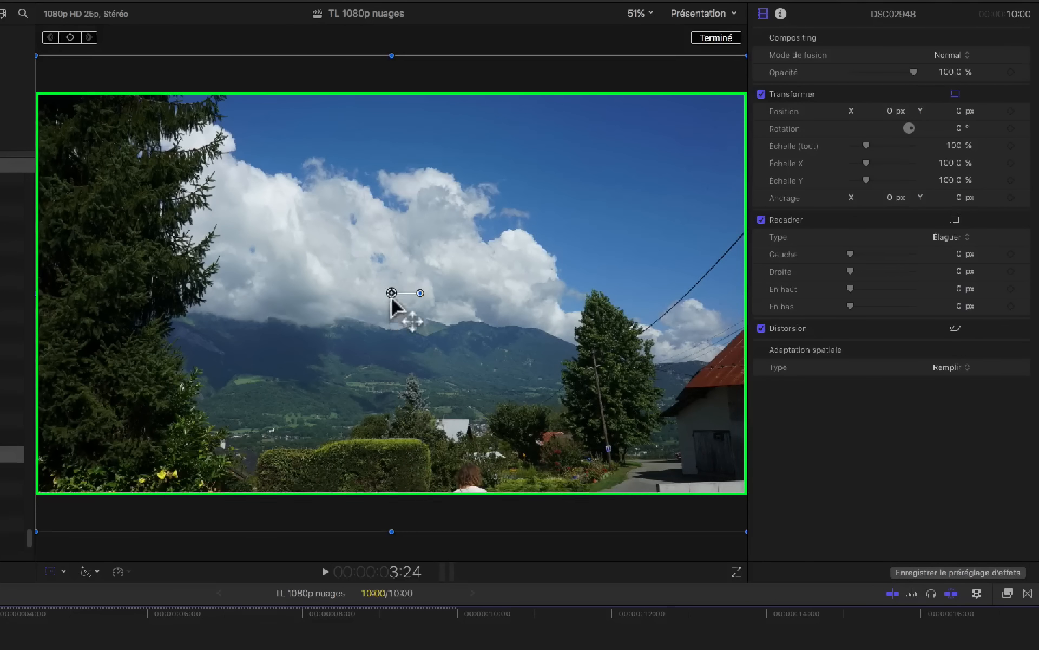
pyautogui.moveTo(392, 292); pyautogui.dragTo(387, 325)
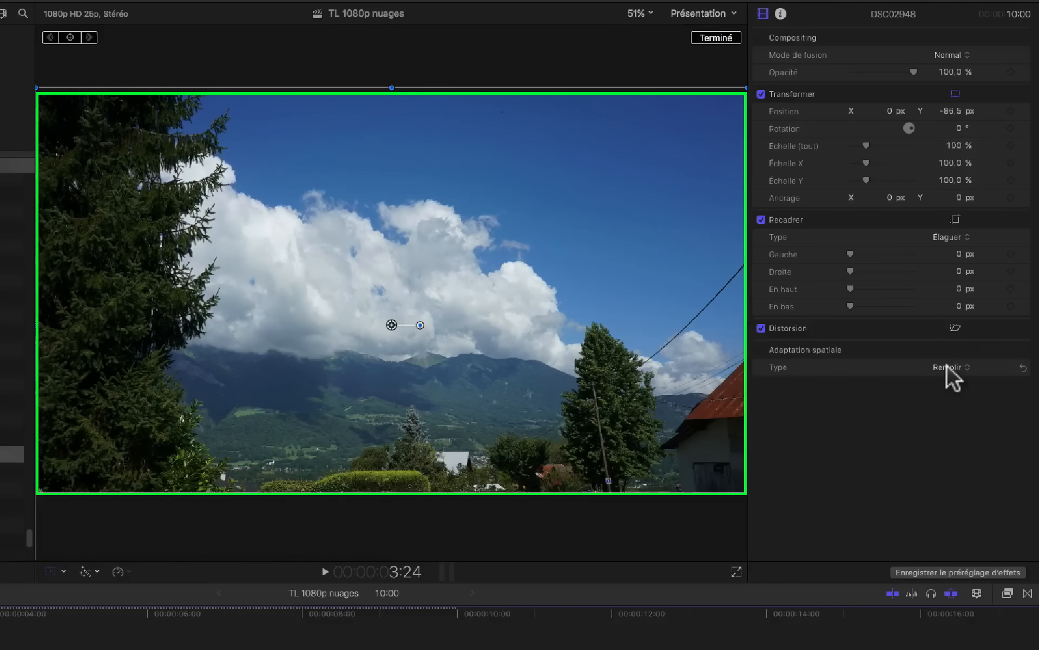
# - Set the photo's spatial conform to Aucun and reposition the image to about X 131 px, Y 203.4 px
pyautogui.click(947, 366)
pyautogui.click(946, 382)
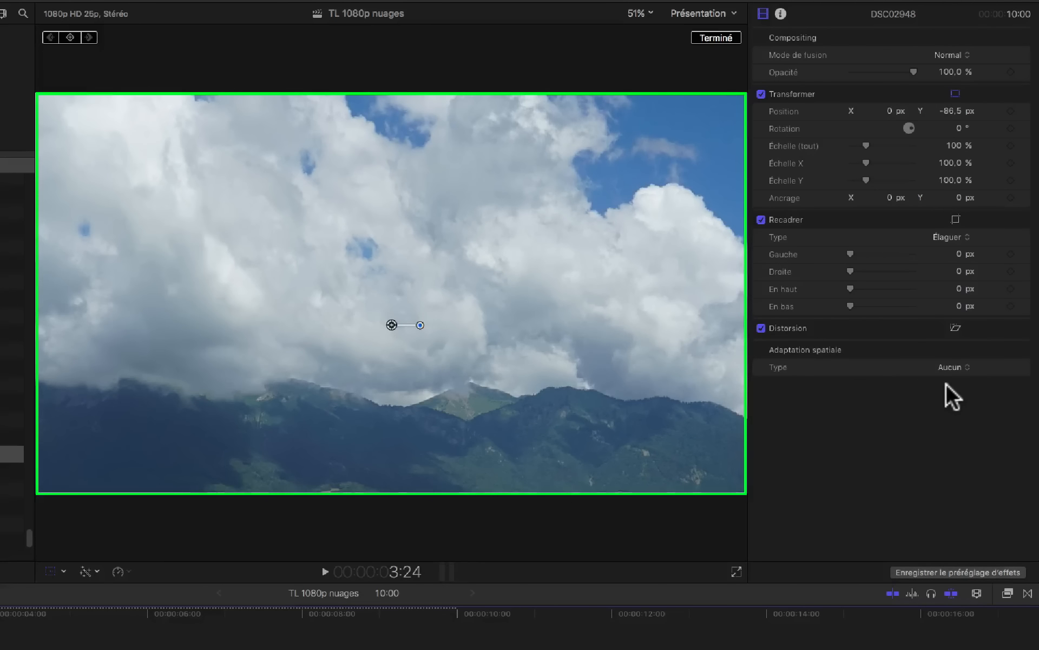
pyautogui.moveTo(643, 12); pyautogui.dragTo(659, 53)
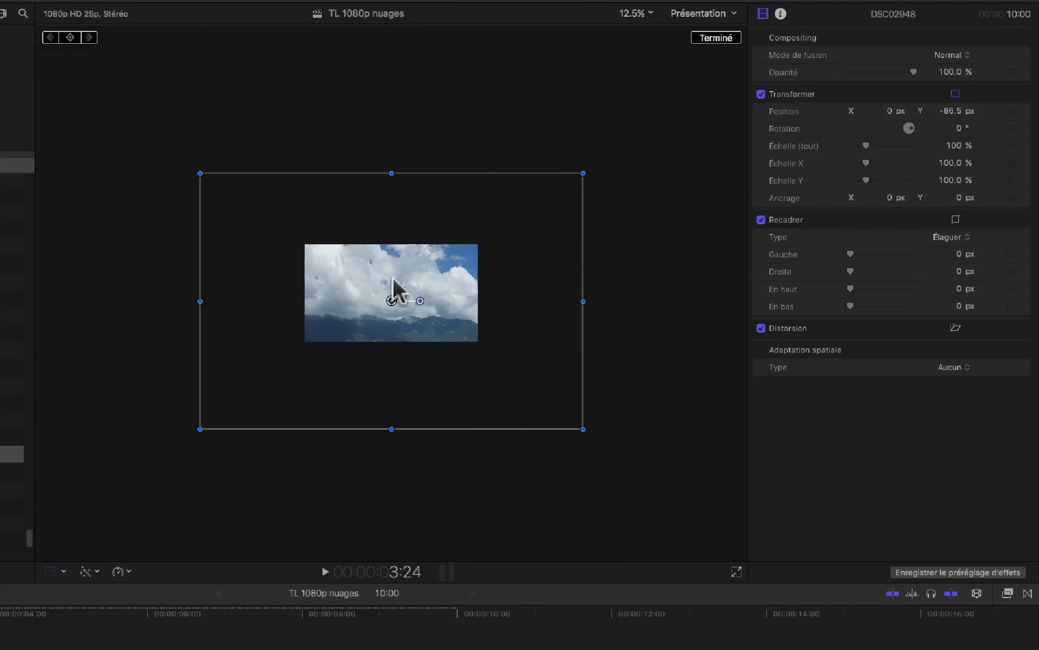
pyautogui.moveTo(392, 277); pyautogui.dragTo(538, 249)
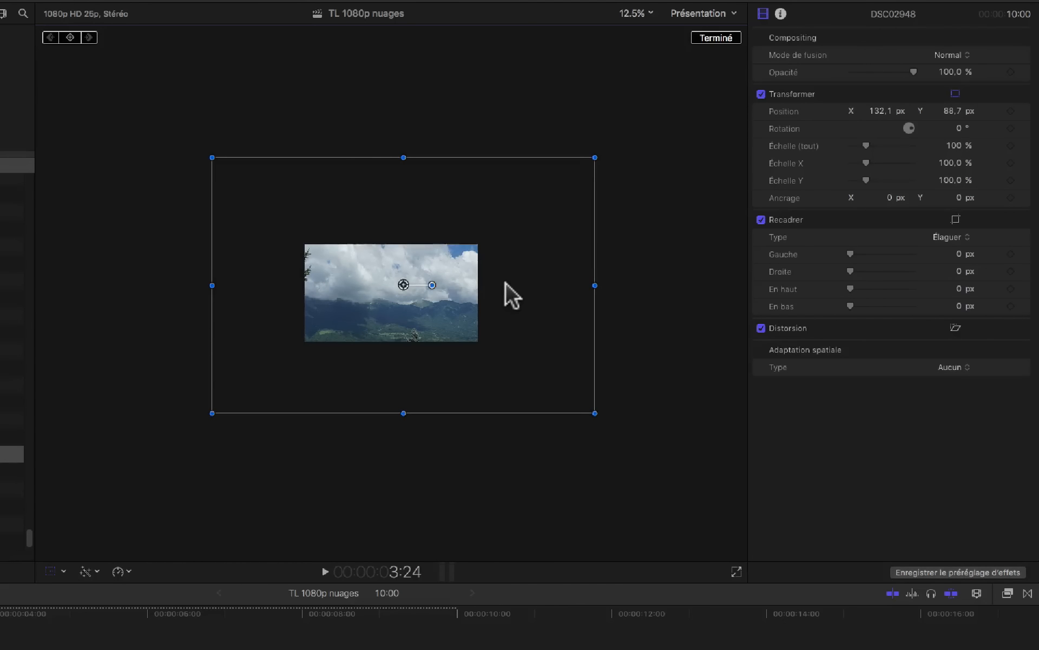
pyautogui.moveTo(507, 284)
pyautogui.mouseDown()
pyautogui.moveTo(510, 292)
pyautogui.moveTo(517, 273)
pyautogui.moveTo(521, 290)
pyautogui.mouseUp()
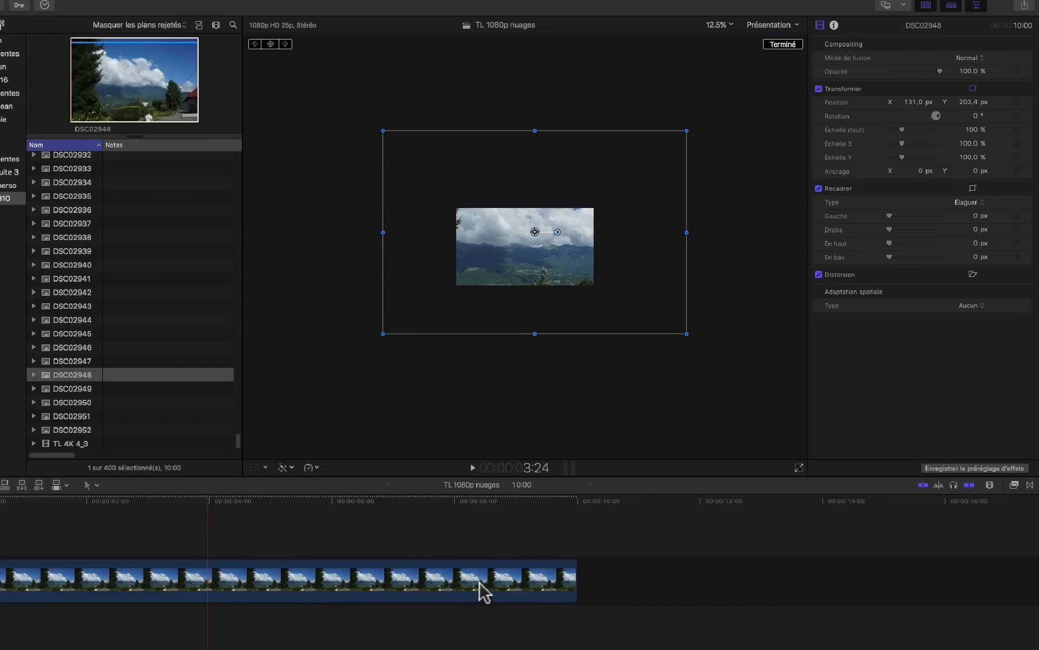
# - Replace the DSC02948 photo in the timeline with the imported TL 4K 4_3 clip and select the clip
pyautogui.click(482, 589)
pyautogui.press('Delete')
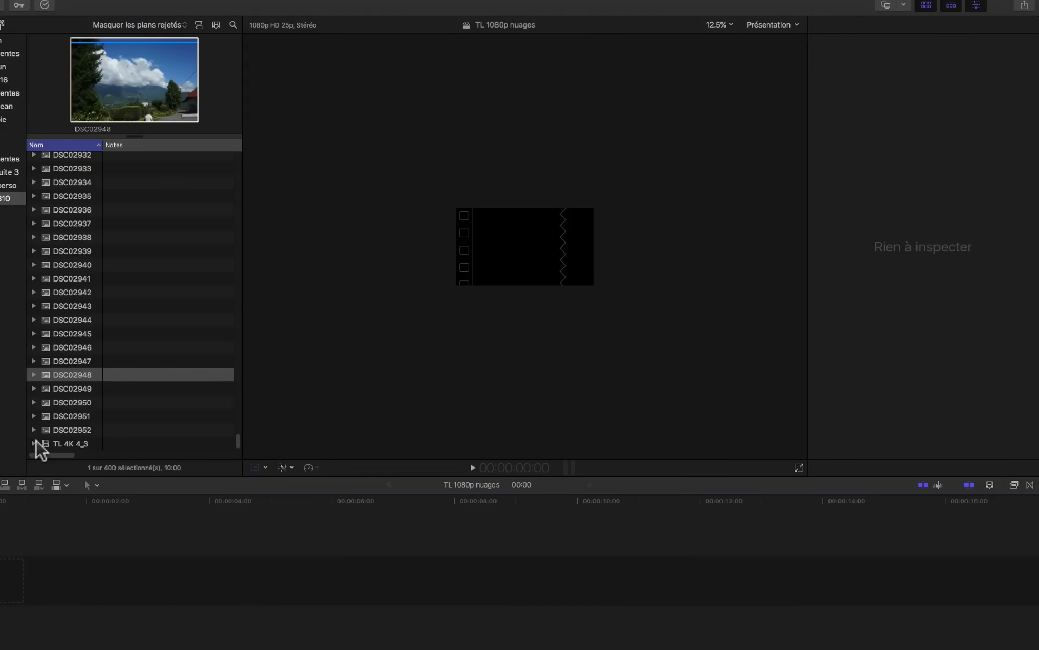
pyautogui.click(34, 443)
pyautogui.click(75, 445)
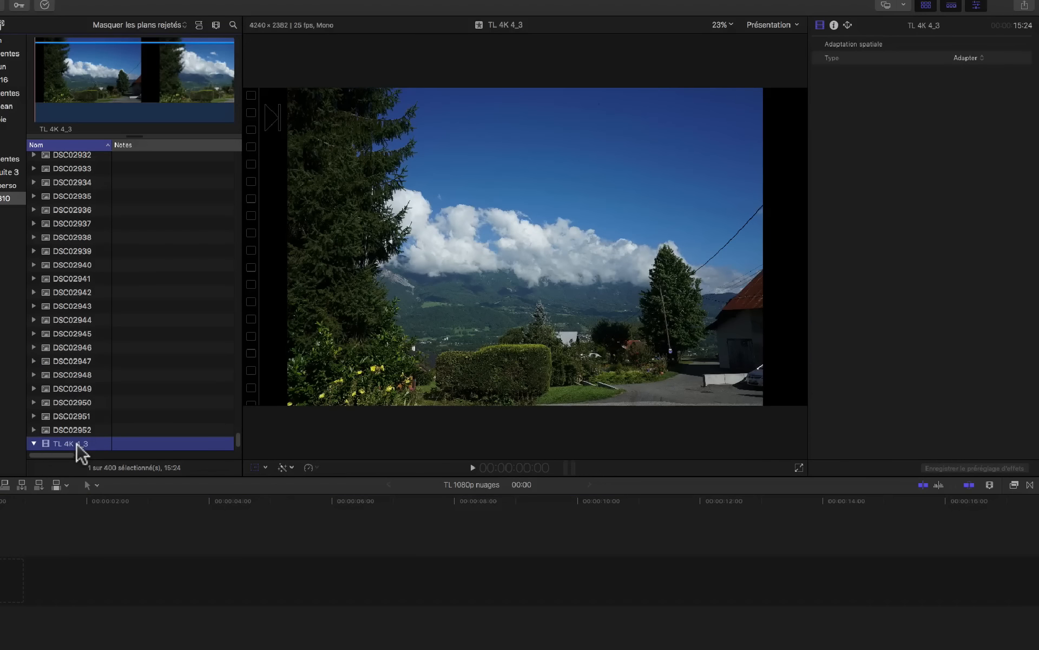
pyautogui.press('e')
pyautogui.click(336, 518)
pyautogui.click(337, 570)
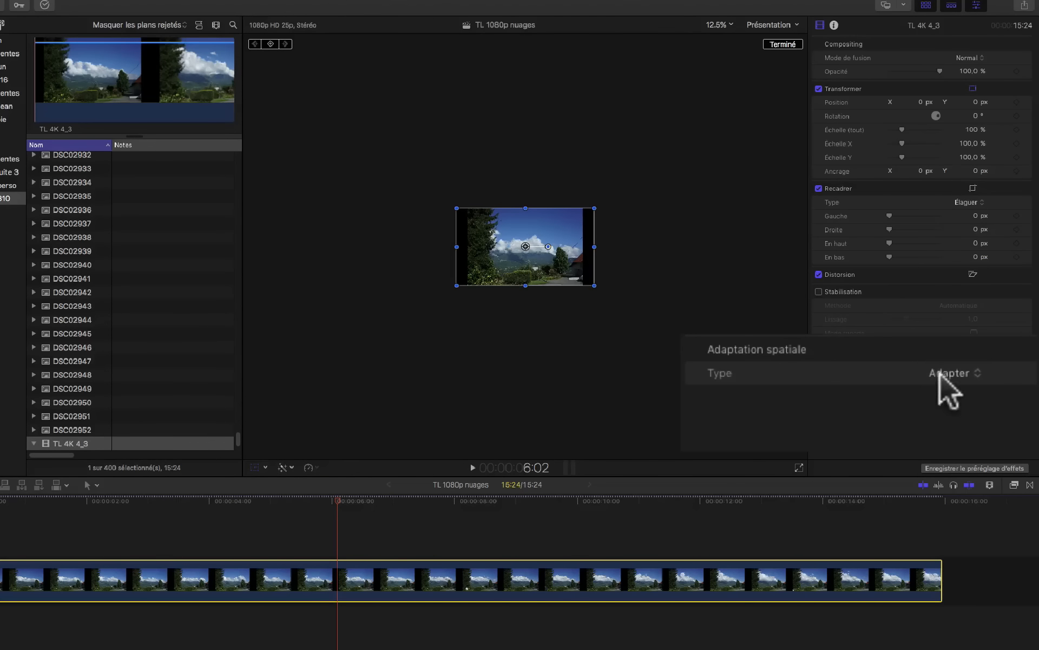
# - Set the TL 4K 4_3 clip's spatial conform to Aucun and shift the image to about X -25 px, Y 45.5 px
pyautogui.click(949, 373)
pyautogui.click(948, 409)
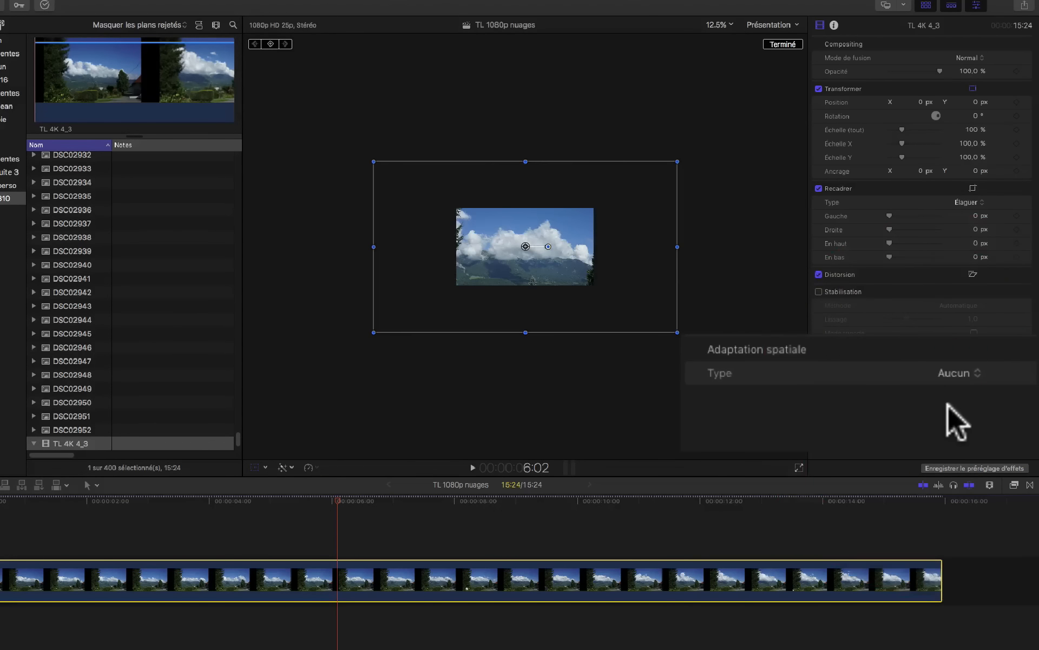
pyautogui.moveTo(663, 269); pyautogui.dragTo(660, 265)
# - At the start of the timeline, reposition the clip to about X 44.5 px, Y 37.5 px and add a transform keyframe
pyautogui.moveTo(335, 500); pyautogui.dragTo(0, 520)
pyautogui.click(1, 582)
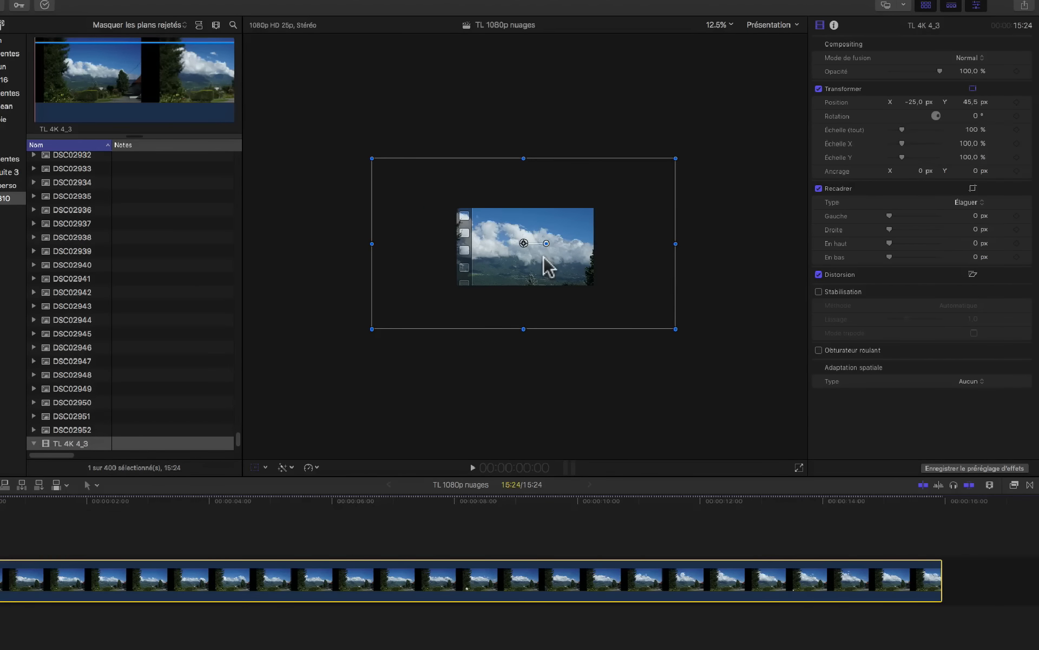
pyautogui.moveTo(544, 258); pyautogui.dragTo(548, 258)
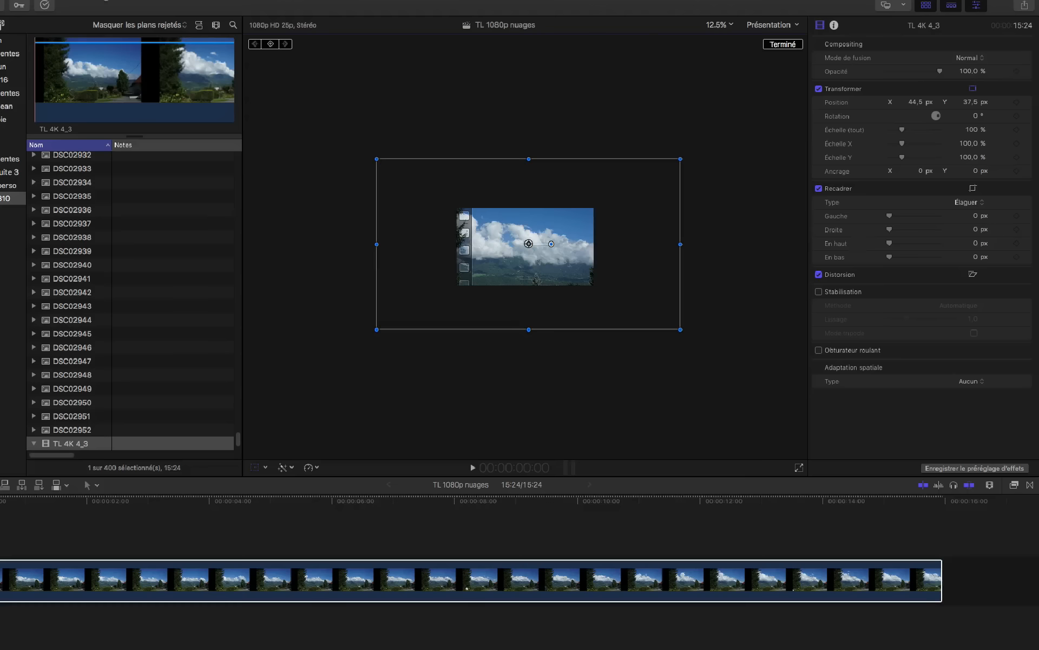
pyautogui.click(269, 44)
# - At the clip's last frame, keyframe the scale to 72% and the position to about X -99.1 px, Y -305.7 px
pyautogui.click(940, 502)
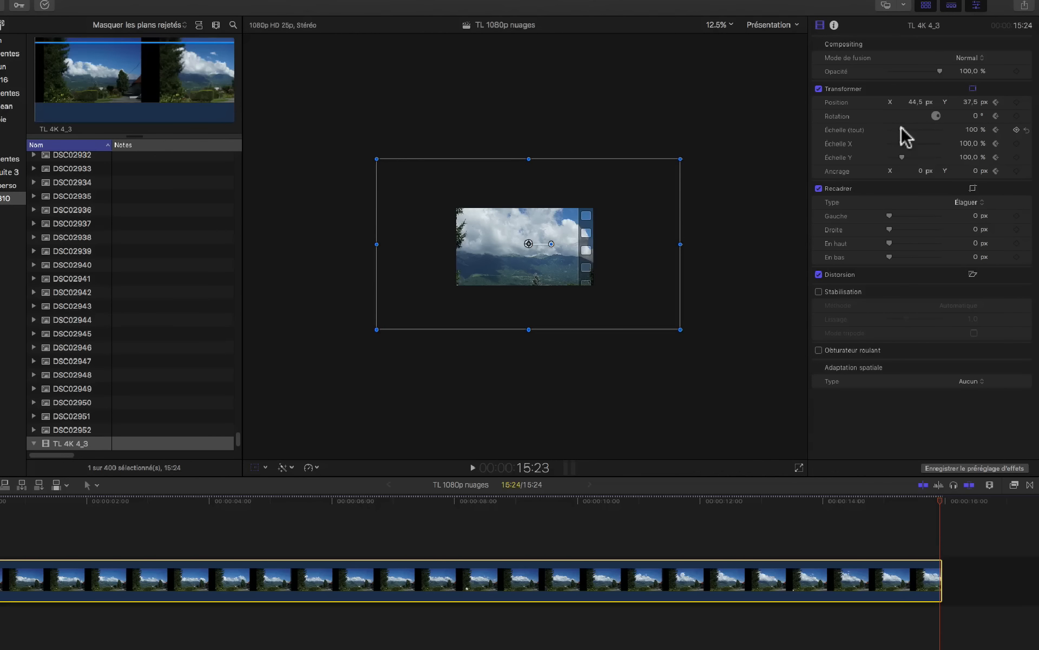
pyautogui.moveTo(902, 129); pyautogui.dragTo(896, 130)
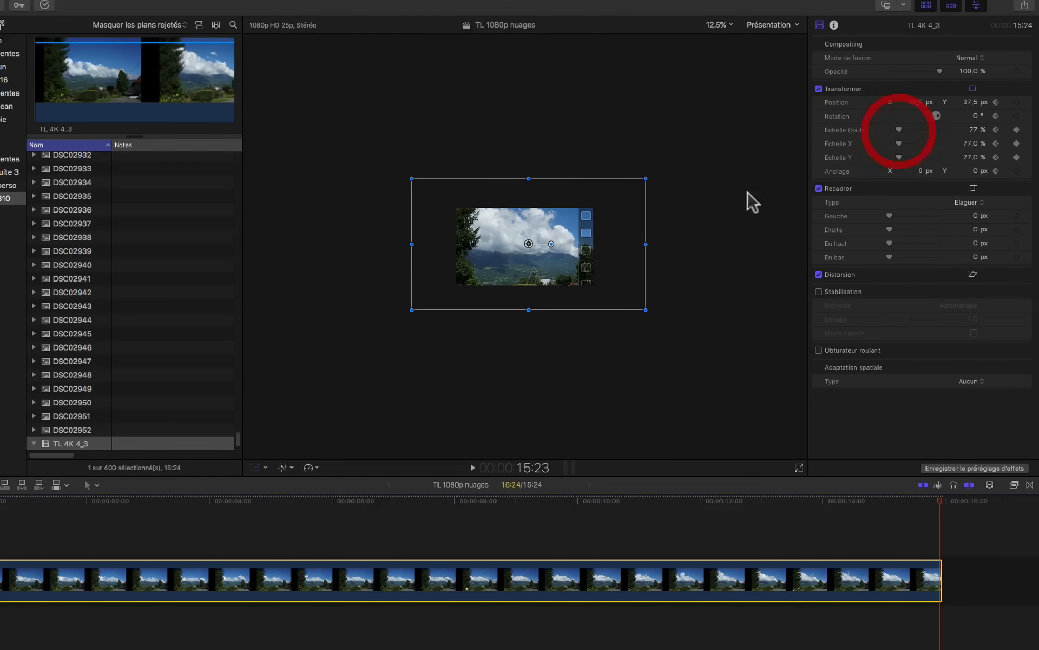
pyautogui.moveTo(565, 242); pyautogui.dragTo(553, 268)
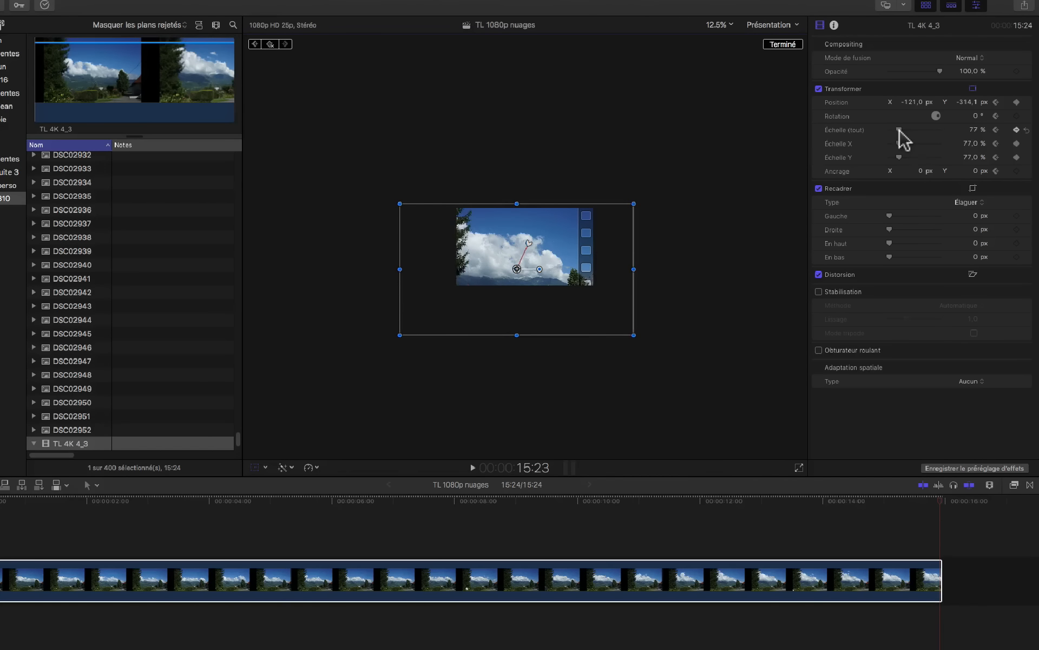
pyautogui.moveTo(899, 130); pyautogui.dragTo(901, 132)
pyautogui.moveTo(560, 260); pyautogui.dragTo(561, 258)
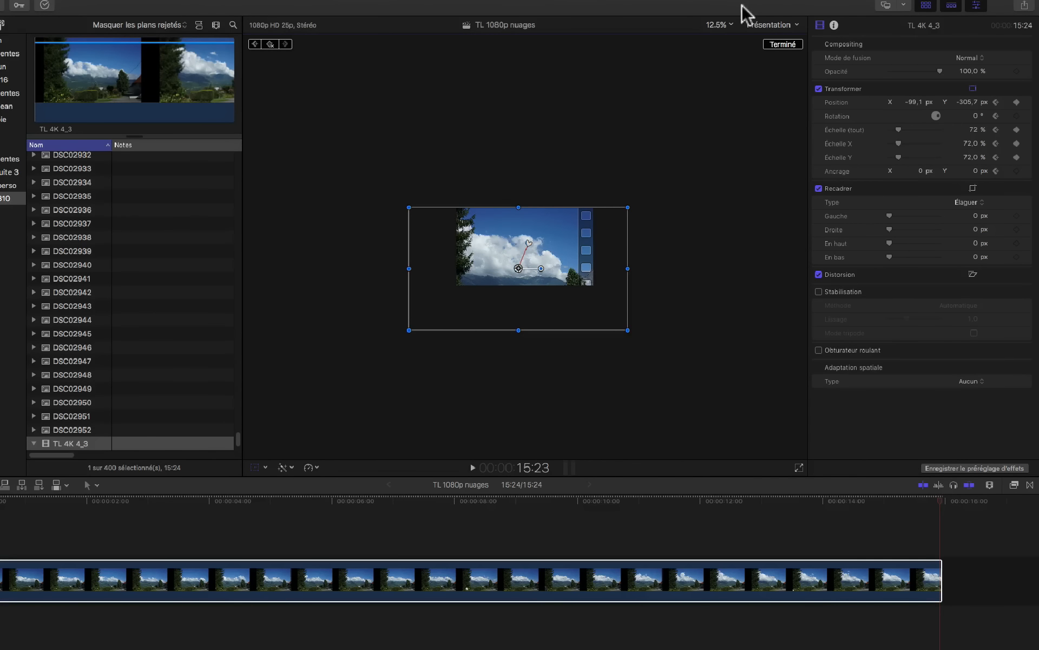
# - Fit the image to the viewer and play the timeline from the beginning to preview the keyframed movement
pyautogui.click(731, 26)
pyautogui.click(738, 42)
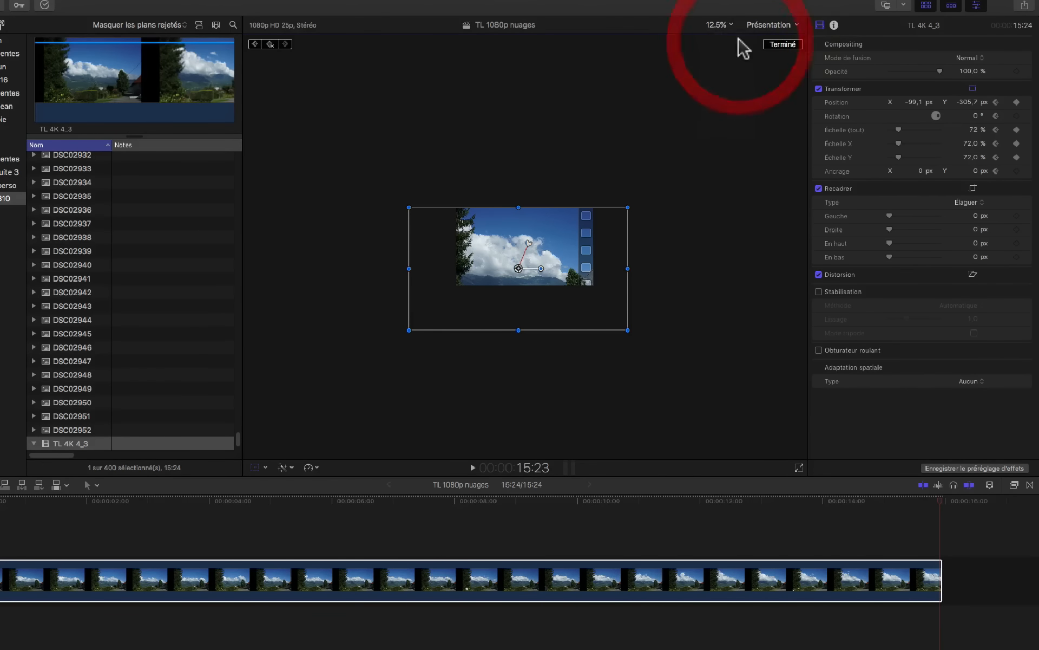
pyautogui.click(734, 24)
pyautogui.click(734, 35)
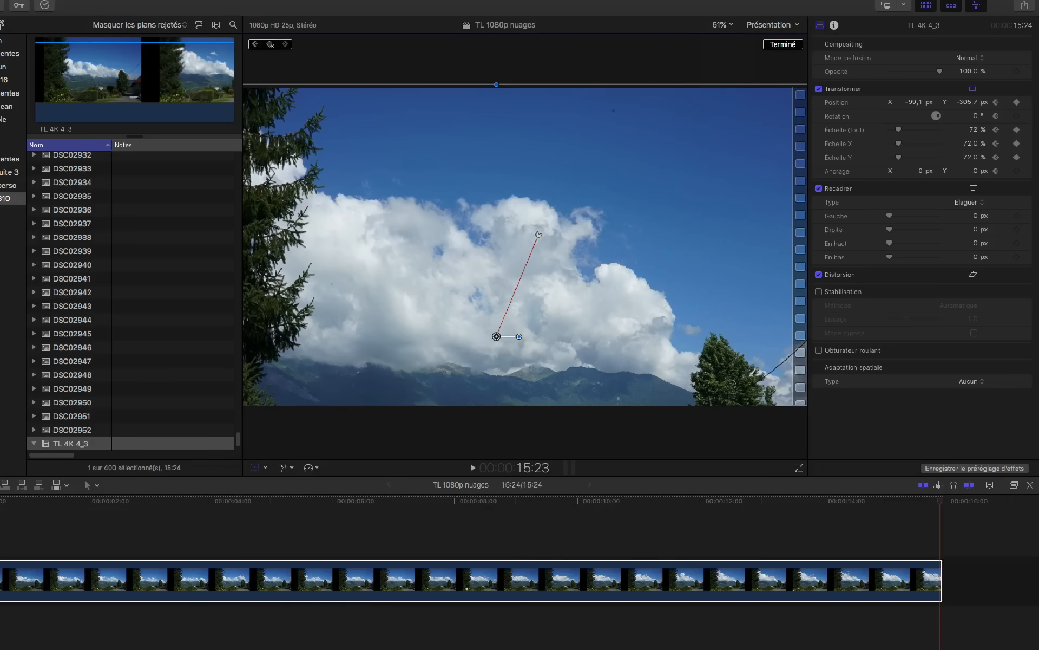
pyautogui.click(0, 506)
pyautogui.press('space')
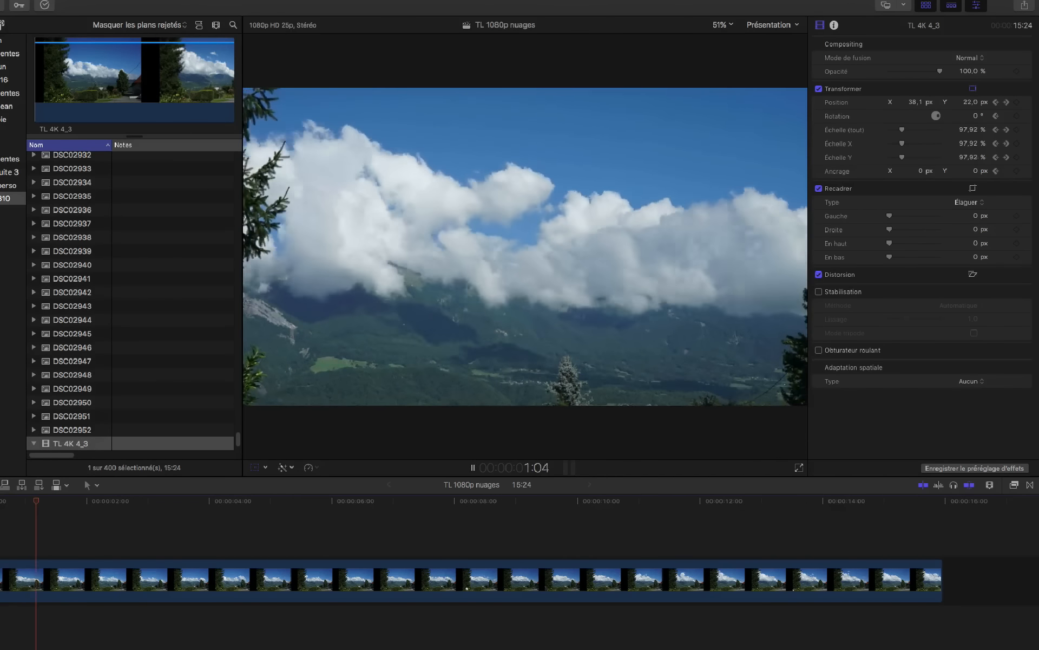